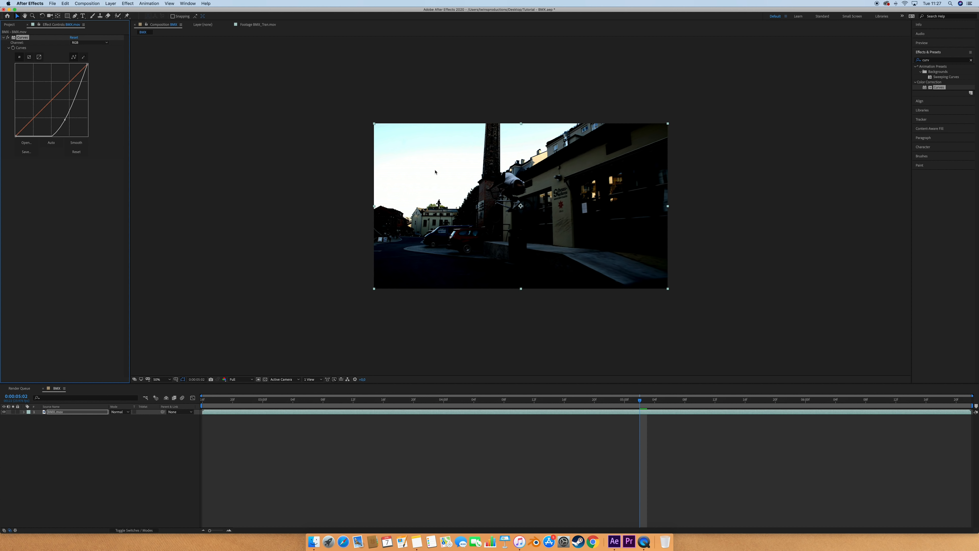
Remove the Curves effect from the BMX.mov layer and apply 3D Camera Tracker with Detailed Analysis enabled
key(Delete)
click(942, 60)
text(3d camer)
drag(942, 71, 497, 184)
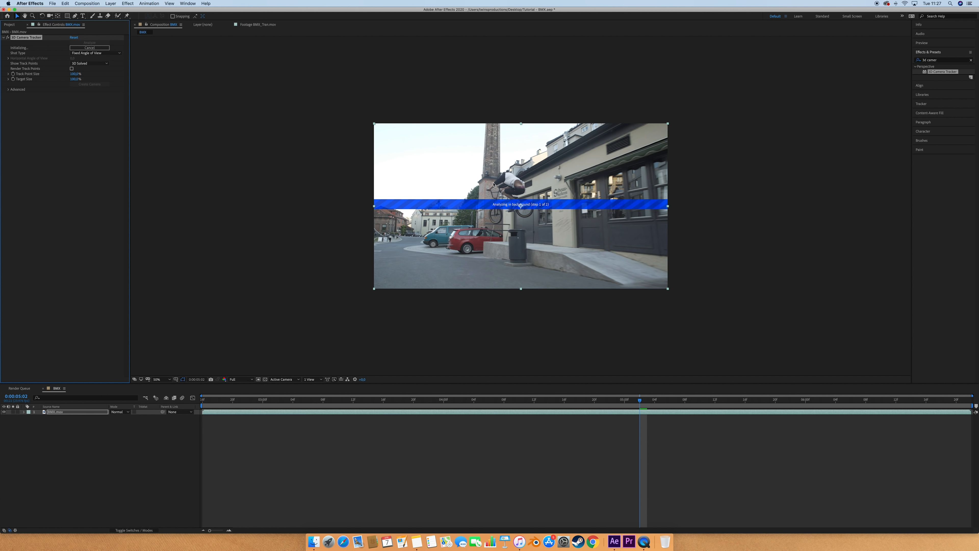
click(8, 90)
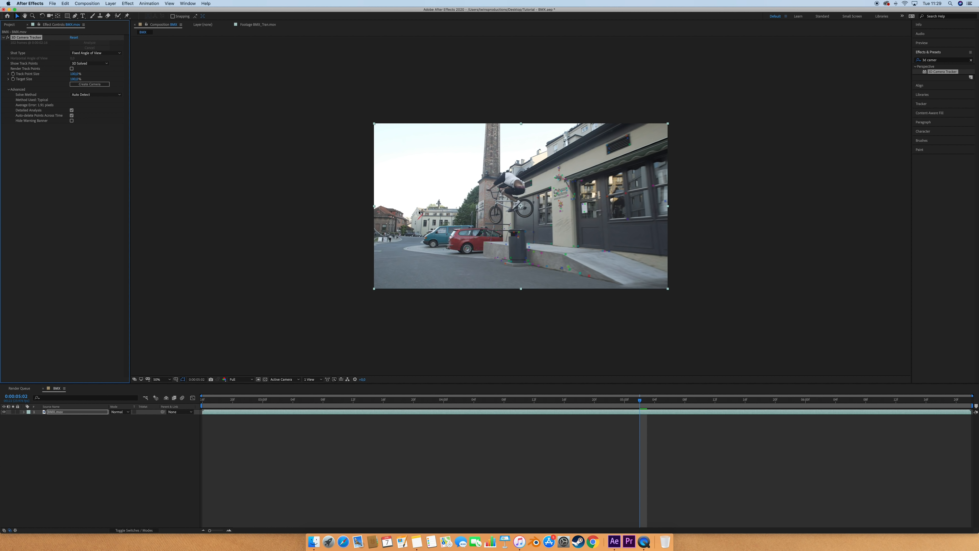
Enlarge the track points and create a solid and camera from a track point on the distant white building
drag(75, 74, 472, 201)
scroll(413, 214, up, 2)
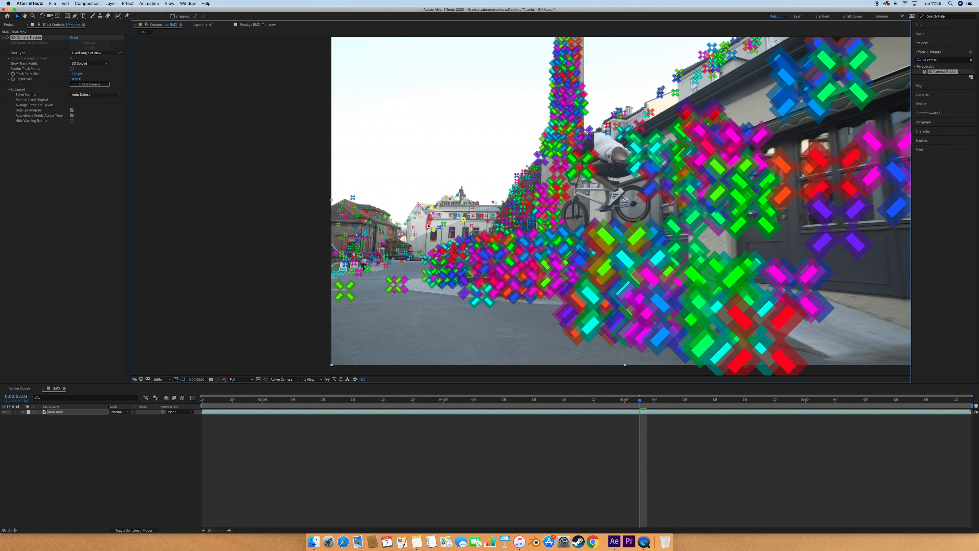
right_click(428, 226)
click(439, 236)
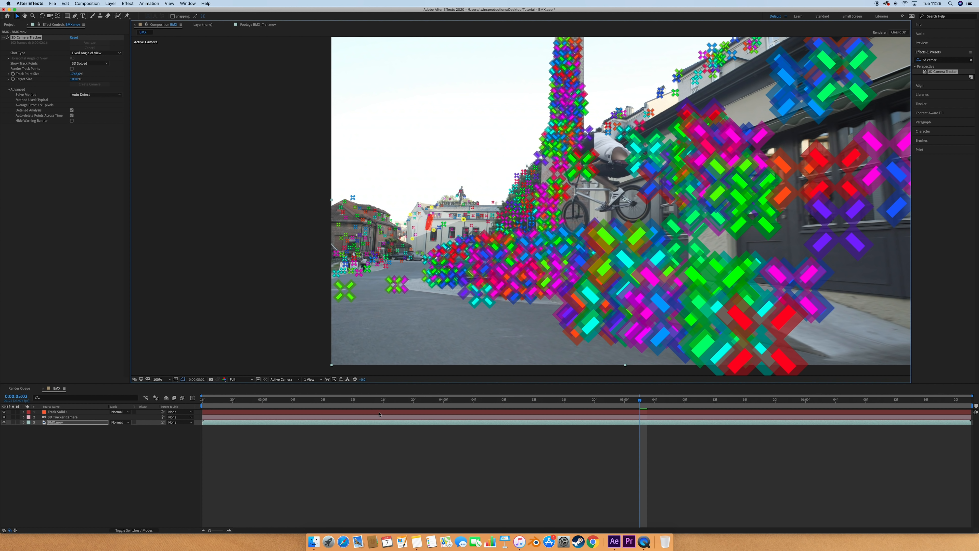
Adjust the rotation of Track Solid 1 so it faces the camera squarely, and play back the composition to check the track
click(379, 412)
key(r)
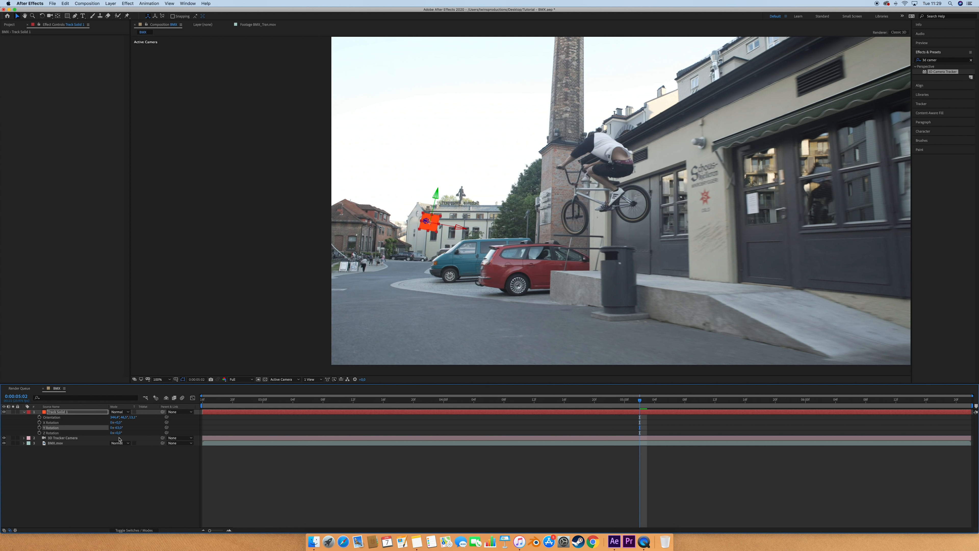
drag(118, 432, 113, 432)
key(space)
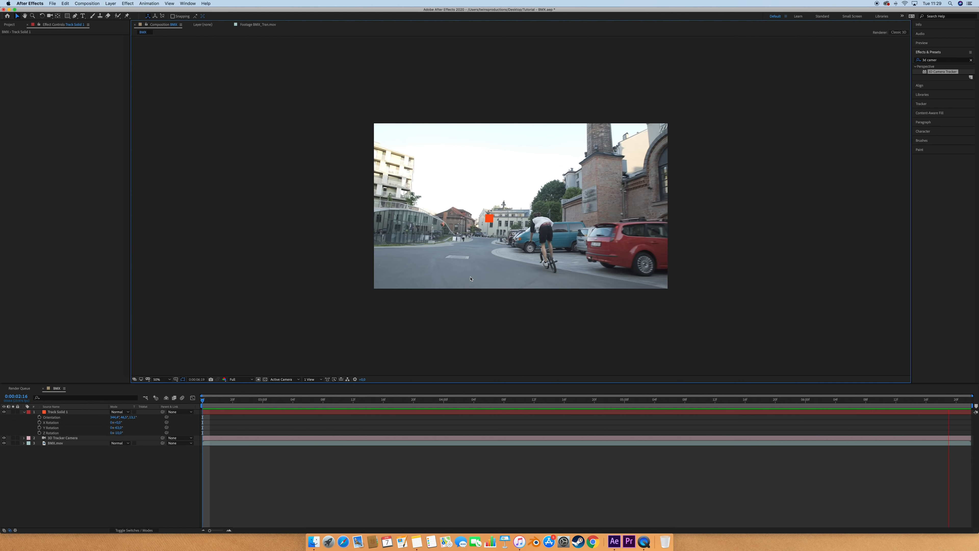
key(space)
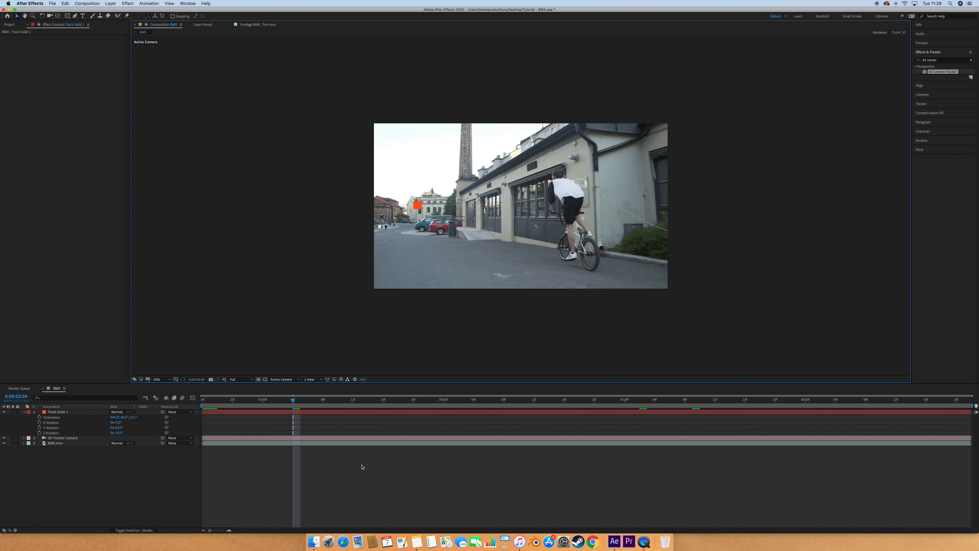
Replace the source of Track Solid 1 with Sky.jpg, and play back the composition to check its movement
click(10, 25)
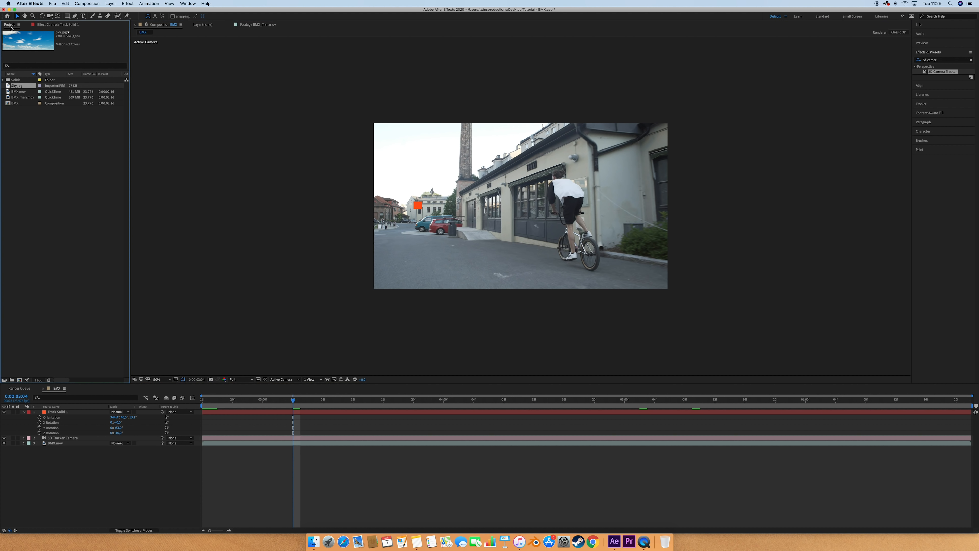
click(261, 413)
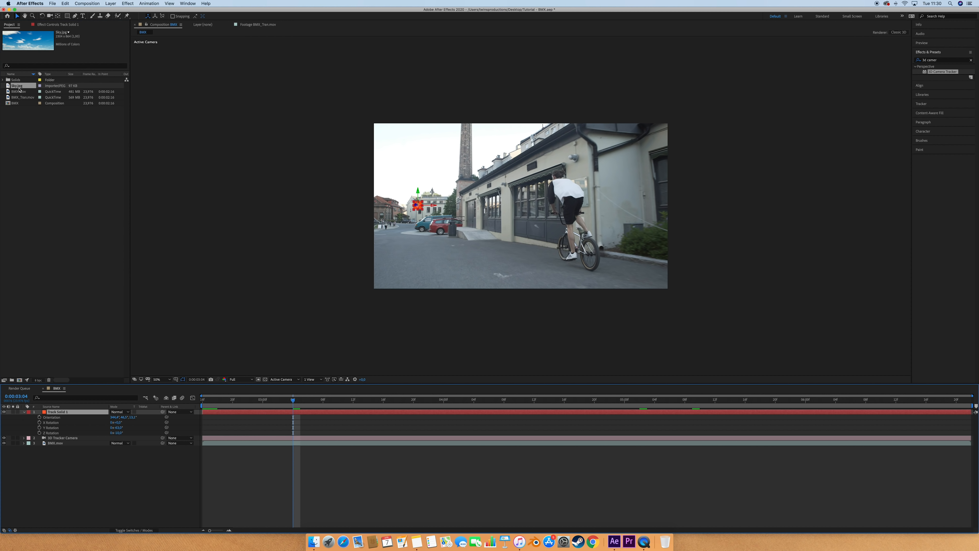
drag(15, 88, 186, 426)
click(313, 444)
key(space)
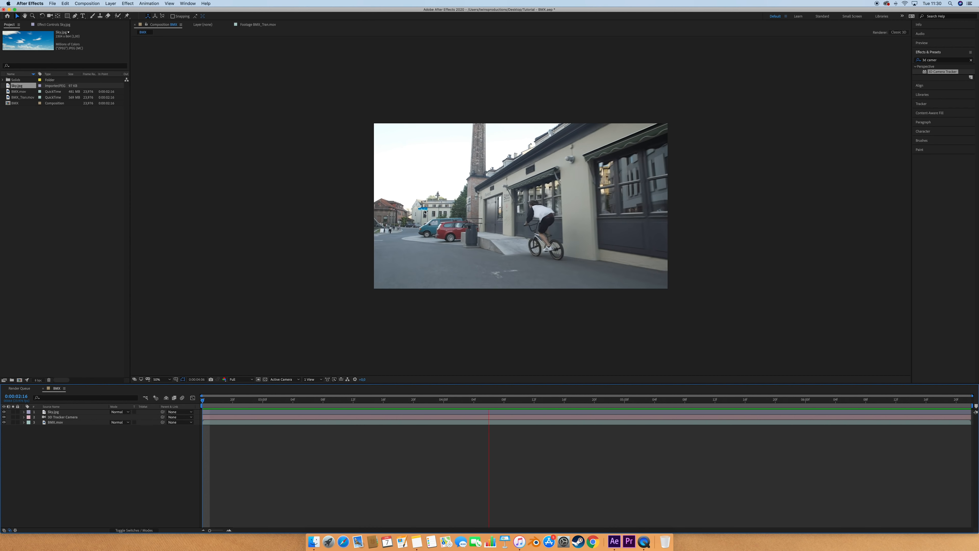
key(space)
Scale up the Sky.jpg layer and adjust its position and rotation to cover the sky area above the street
click(418, 412)
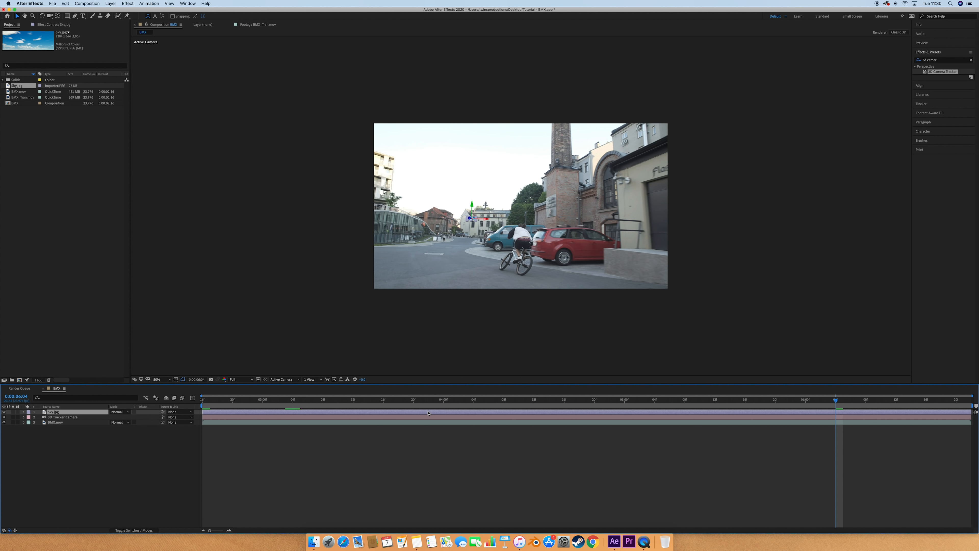
key(s)
drag(119, 416, 975, 372)
drag(497, 228, 527, 167)
drag(143, 417, 120, 423)
key(r)
drag(429, 166, 425, 165)
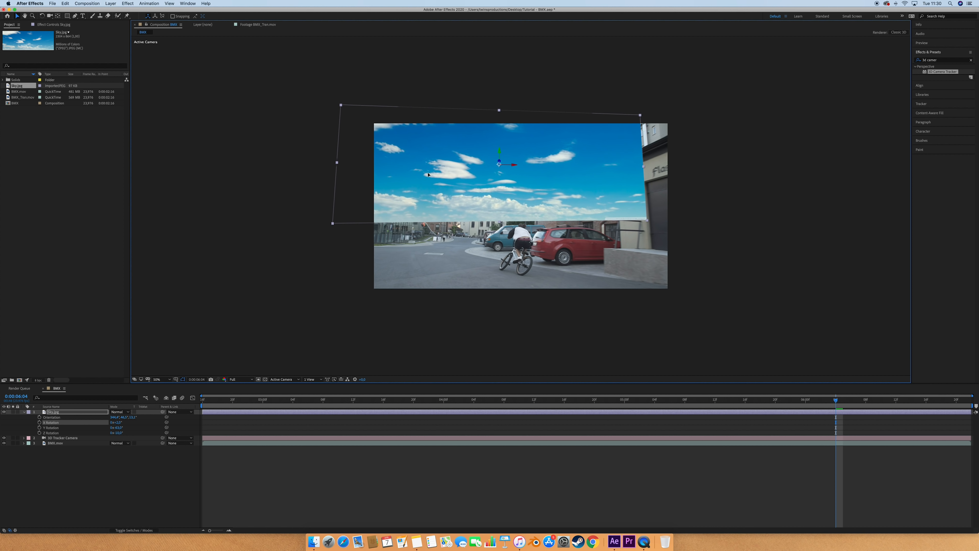
Play back the composition from the start to check the sky's tracking, and compare it with the sky layer hidden and shown
key(Home)
key(space)
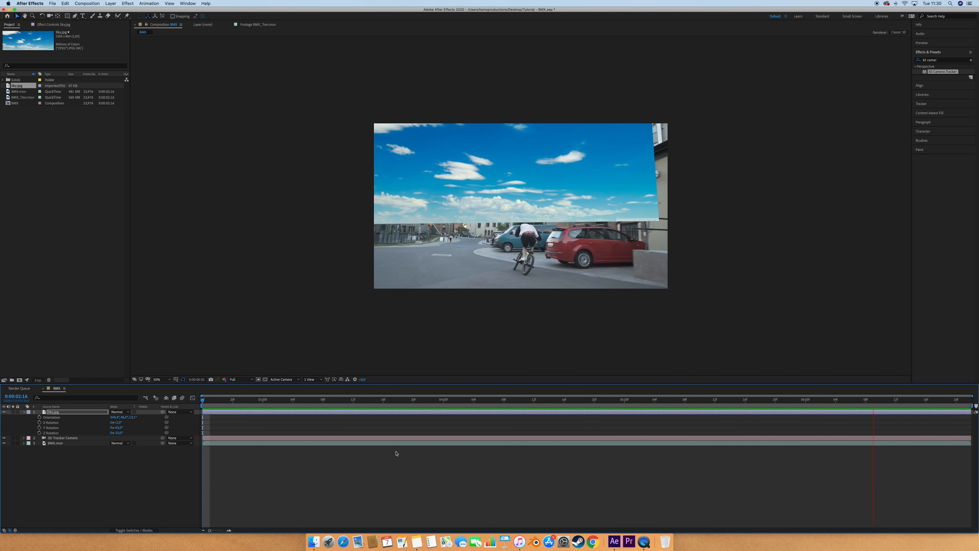
key(space)
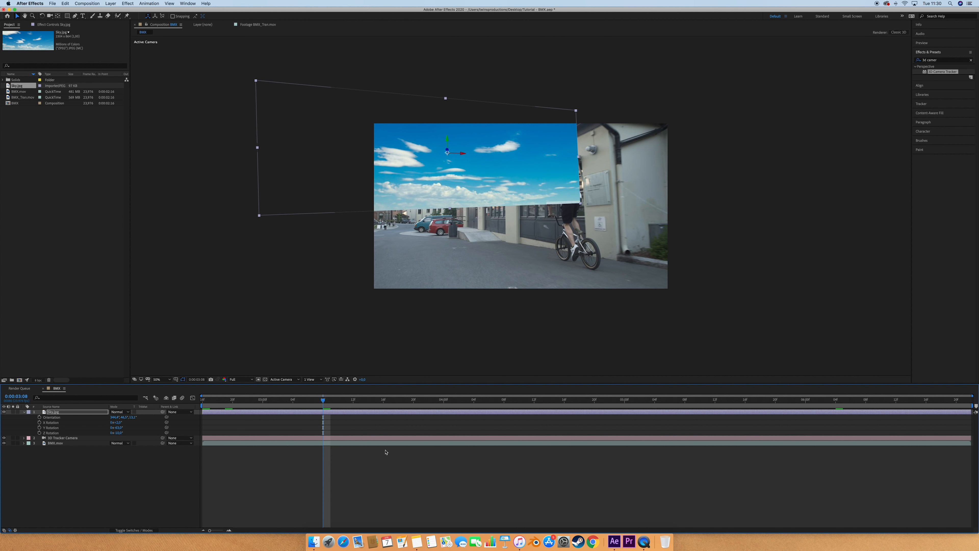
click(4, 412)
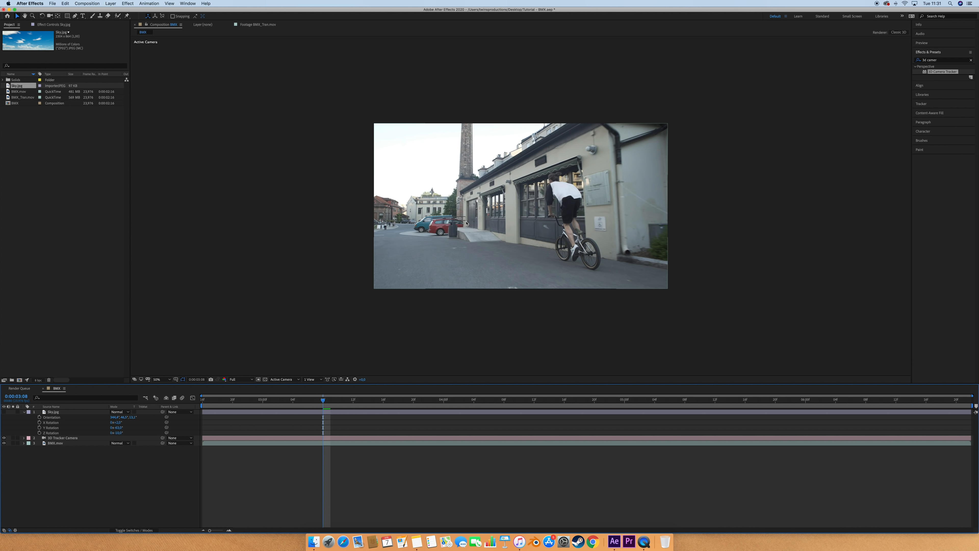
click(4, 411)
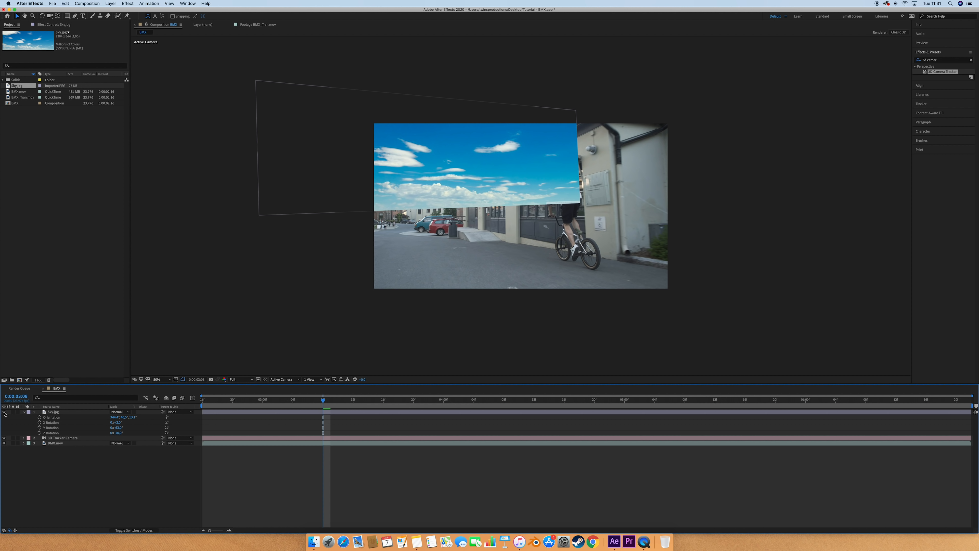
Replace the BMX.mov layer with BMX_Tran.mov above the sky layer, and play back the composite from the start
click(208, 443)
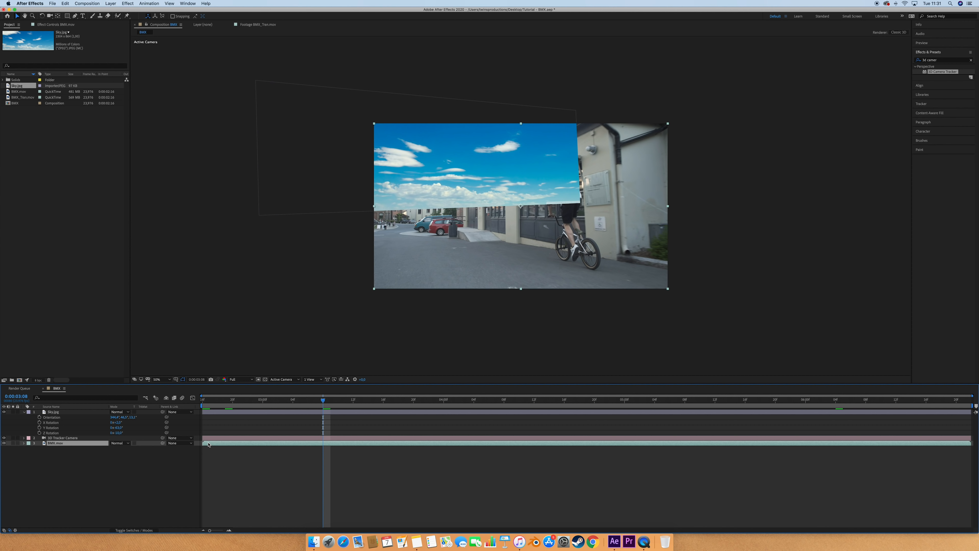
key(Delete)
click(15, 98)
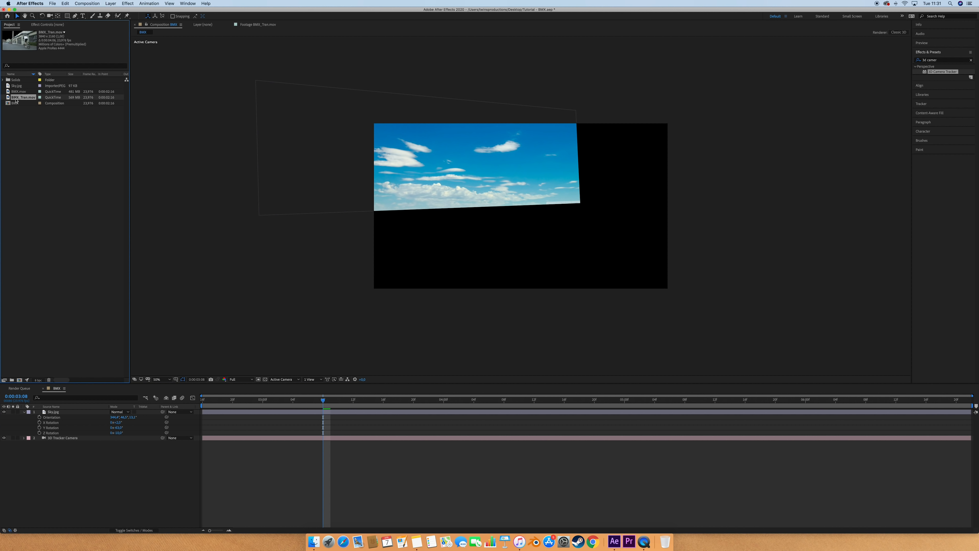
double_click(17, 98)
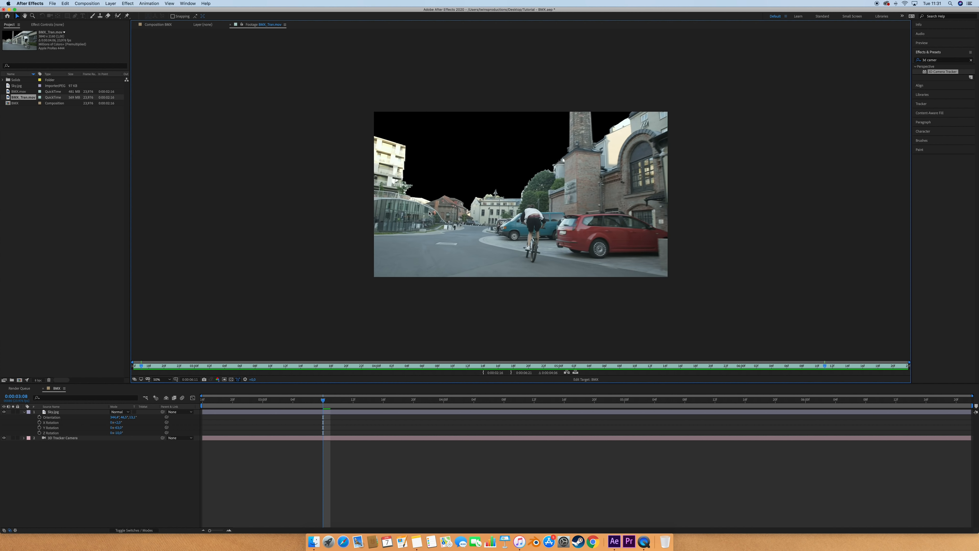
click(158, 24)
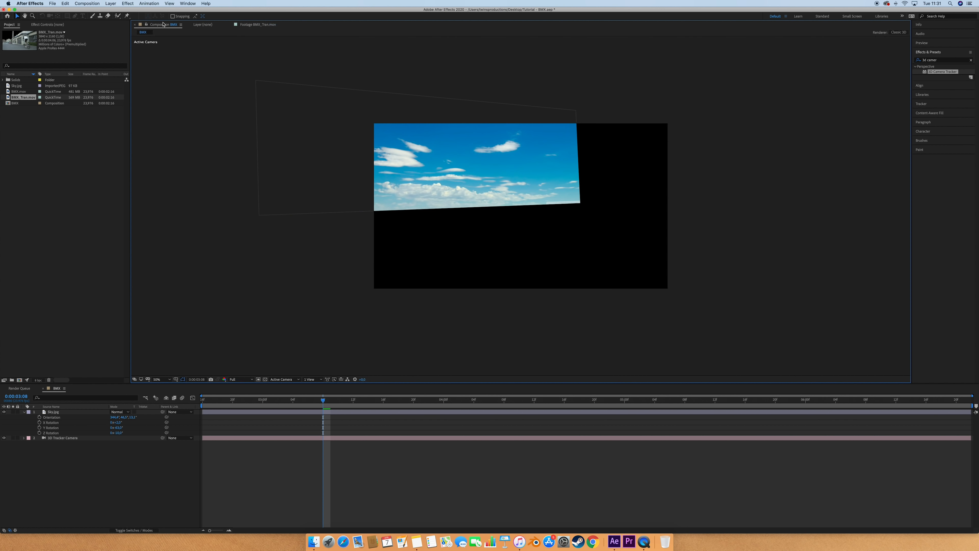
drag(19, 97, 194, 412)
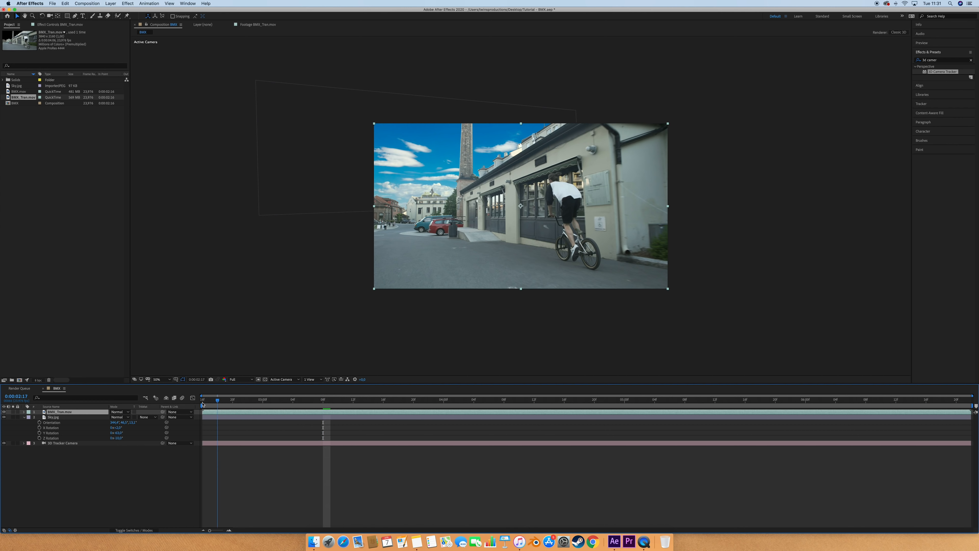
key(Home)
key(space)
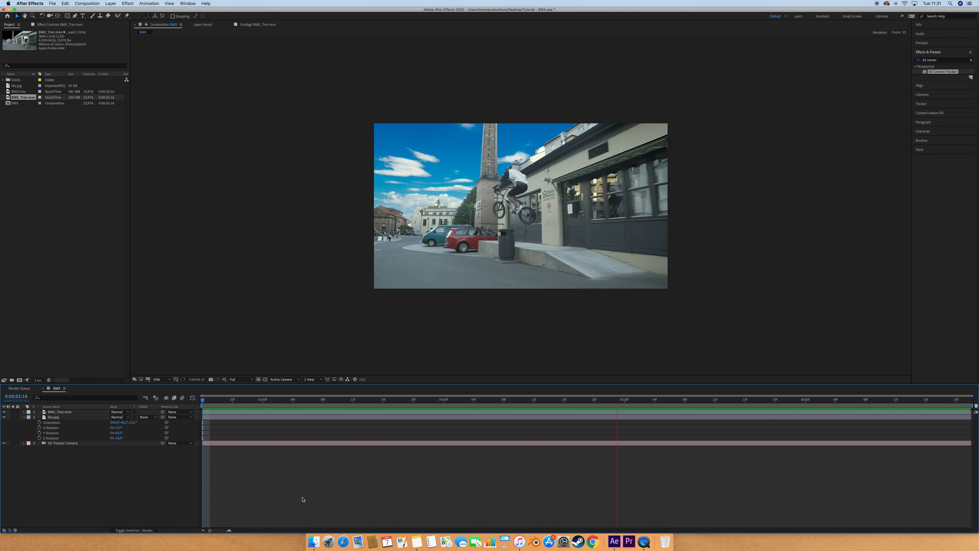
key(space)
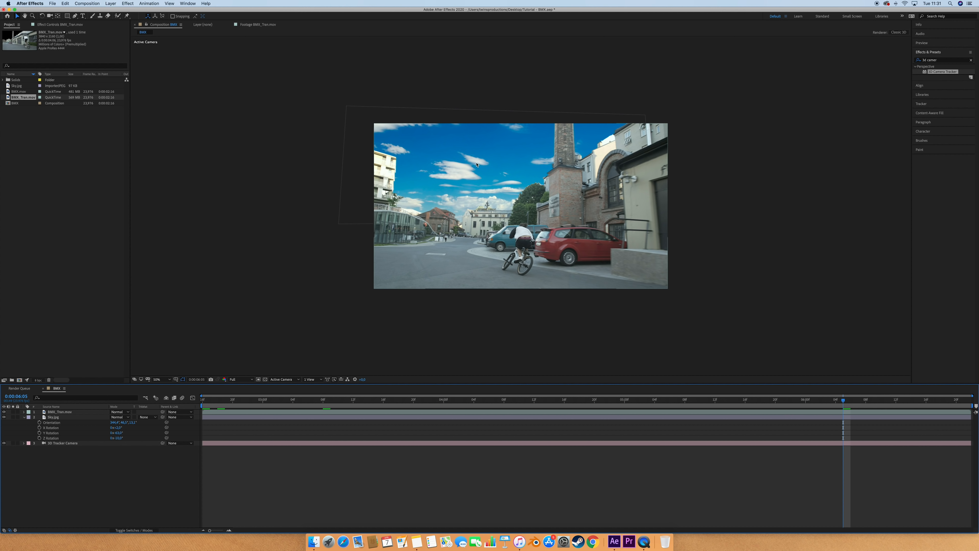
Create a white solid at the default size and move it beneath all the other layers
click(111, 3)
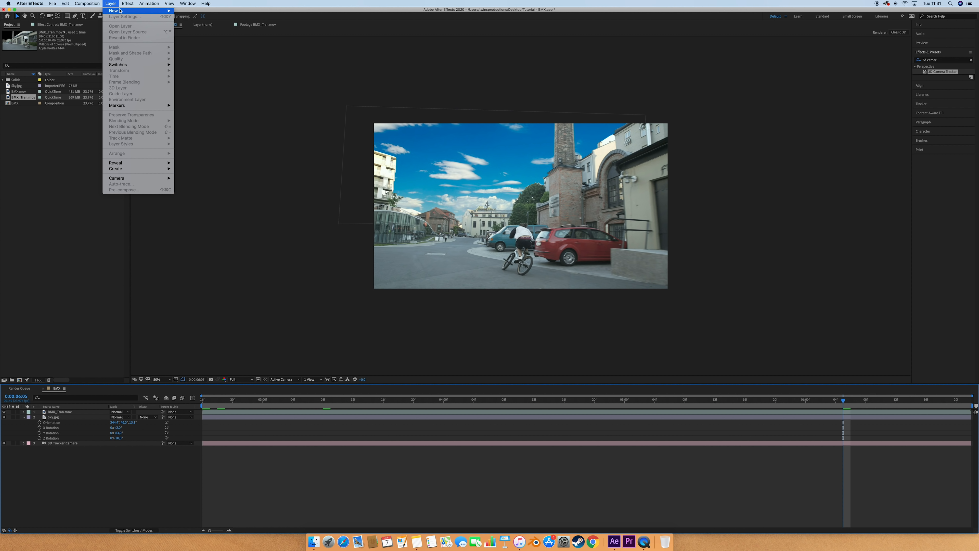
mouse_move(115, 11)
click(197, 21)
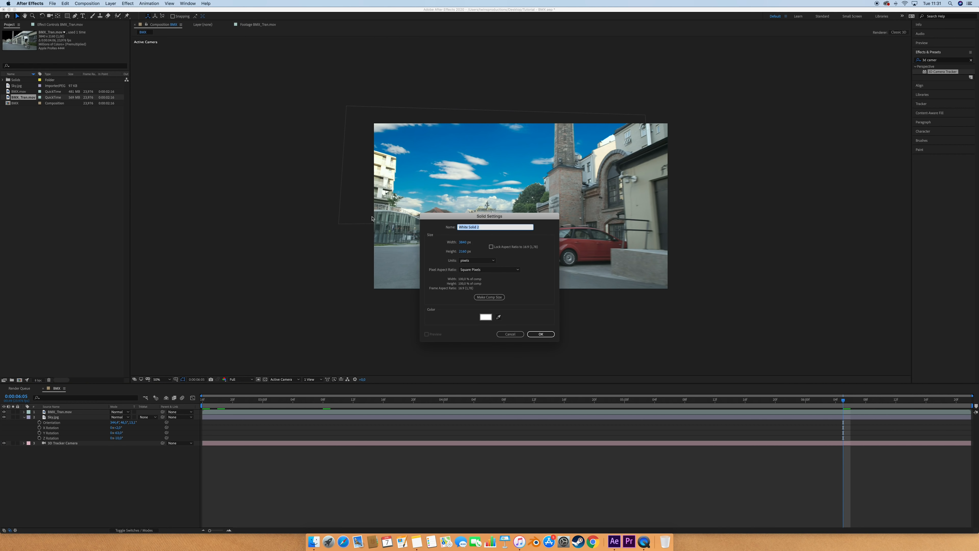
click(542, 335)
drag(57, 411, 74, 451)
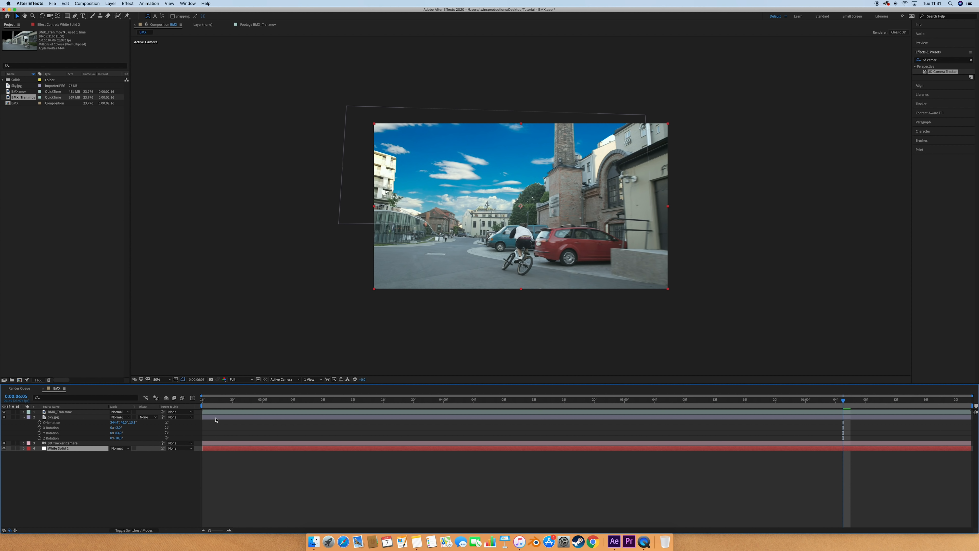
Lower the opacity of the Sky.jpg layer so the white solid lightens the sky
click(215, 417)
key(t)
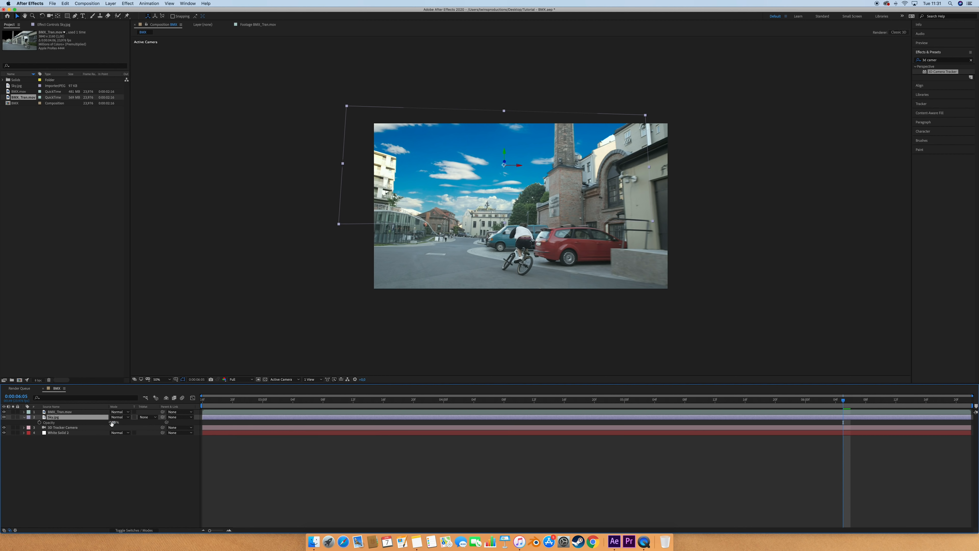
click(112, 422)
text(50)
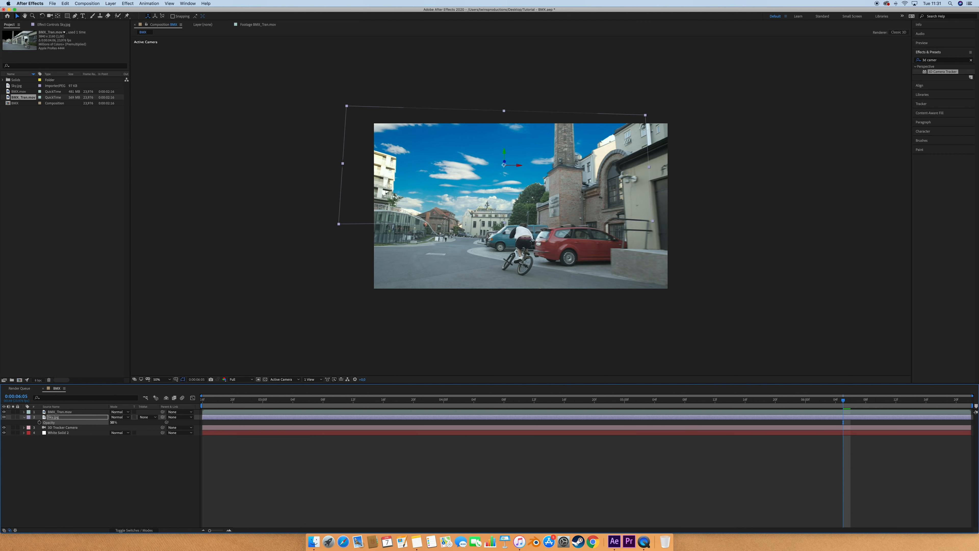
key(Return)
click(294, 439)
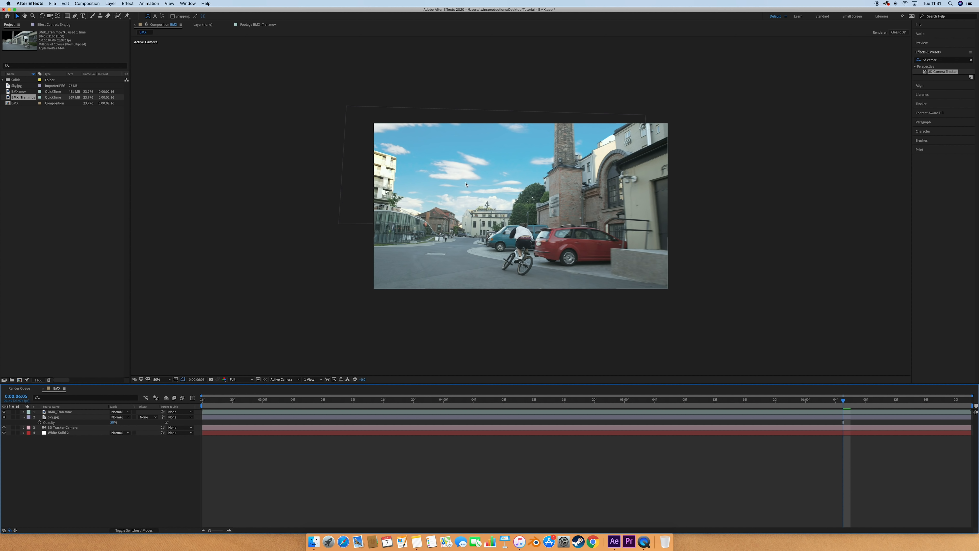
Apply the Lumetri Color effect to the Sky.jpg layer and reduce its Basic Correction saturation
click(954, 62)
text(lume)
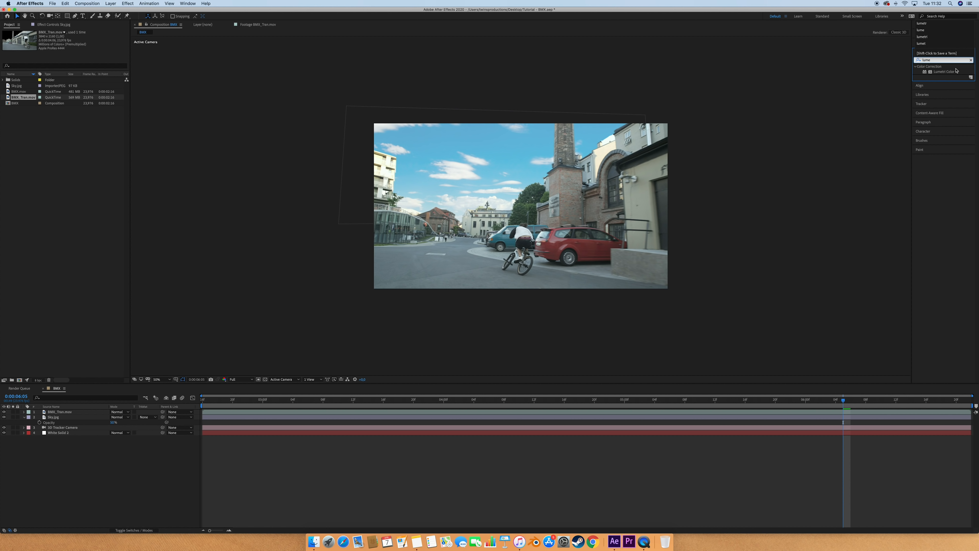
drag(956, 71, 421, 115)
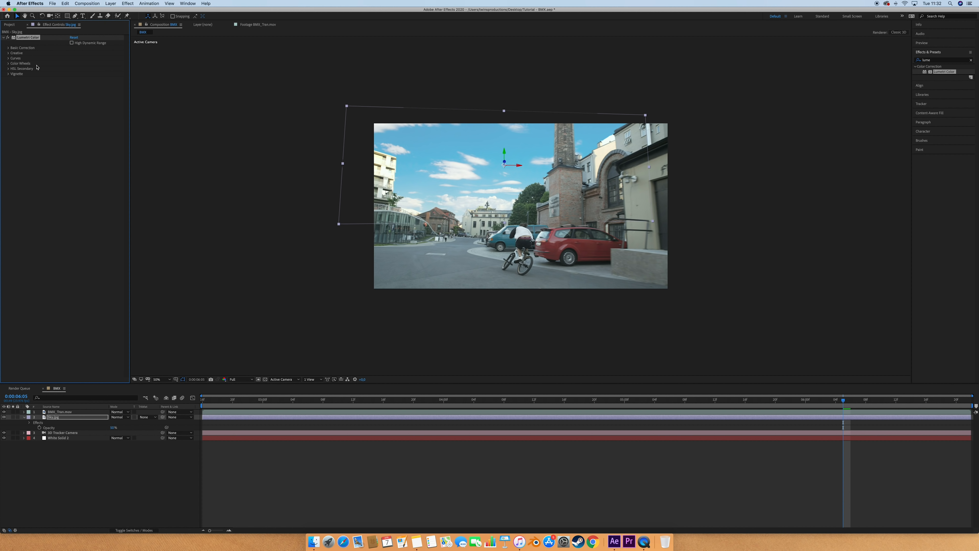
click(8, 47)
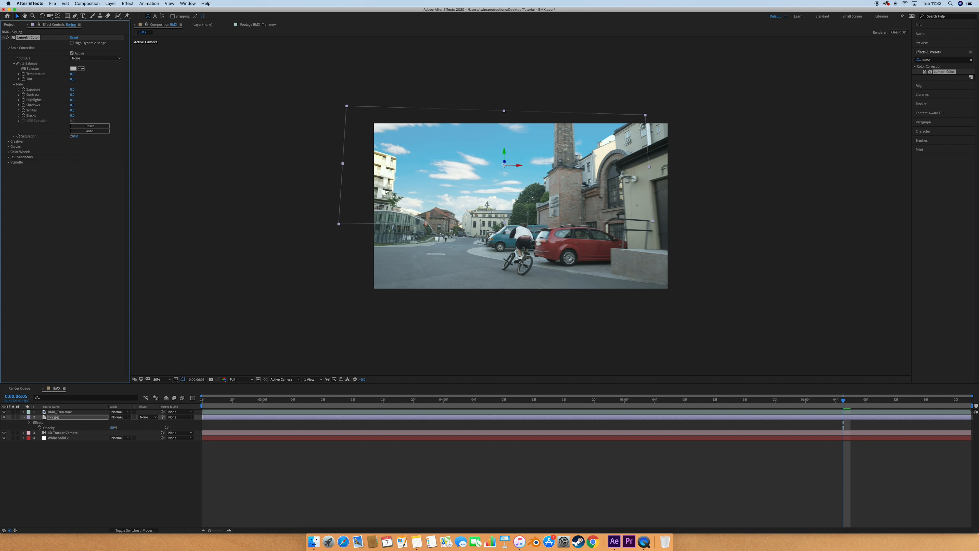
drag(73, 136, 60, 143)
Play back the composition and inspect the desaturated sky at the frame where the rider passes the parked cars
key(space)
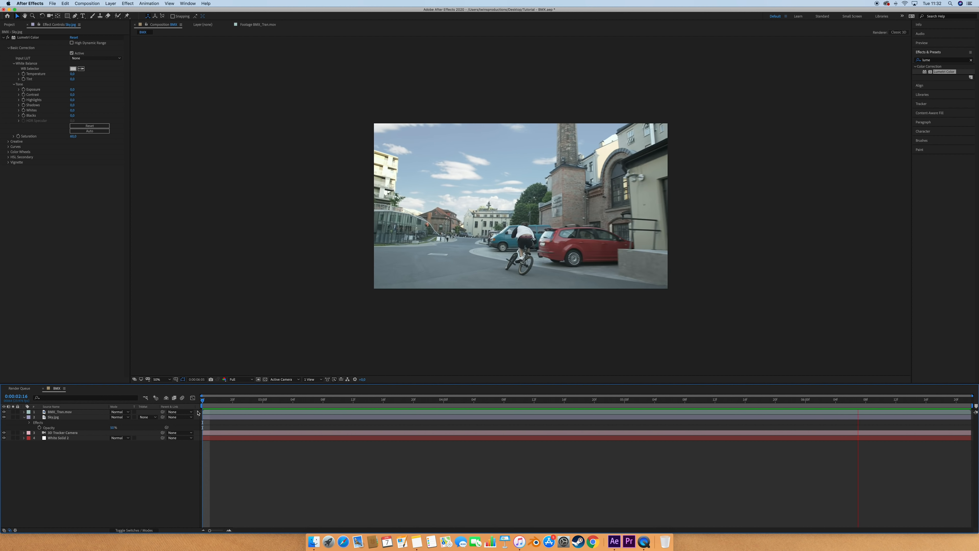
key(space)
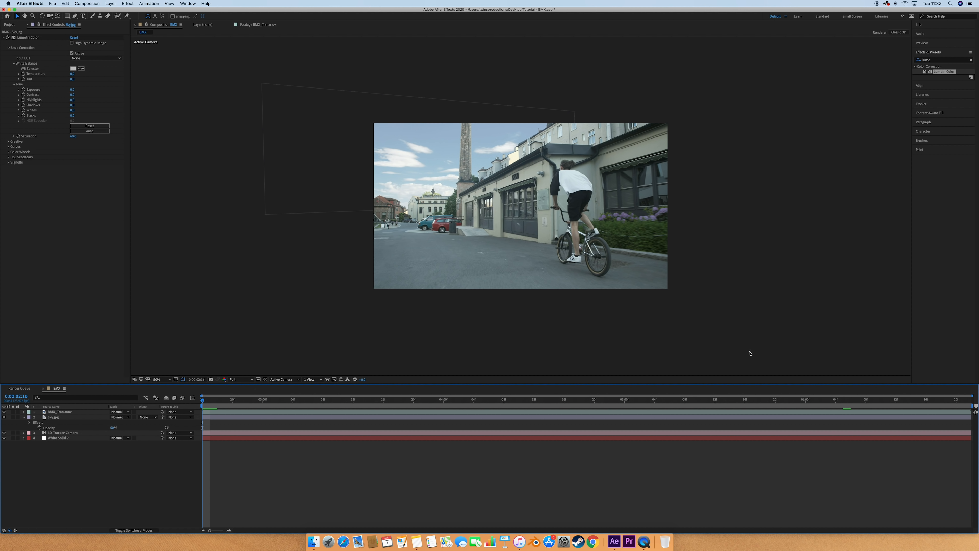
click(836, 399)
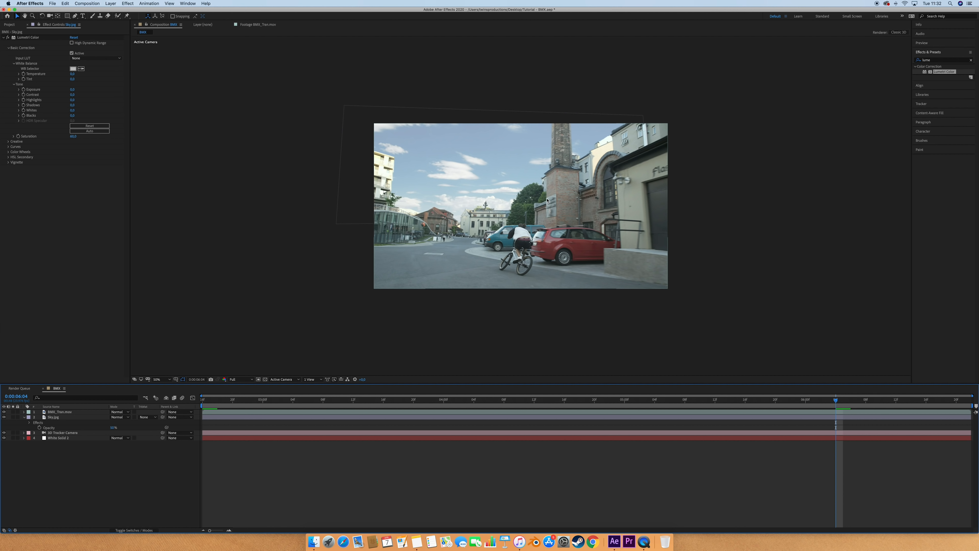
Create an adjustment layer above all the other layers in the BMX composition
click(111, 4)
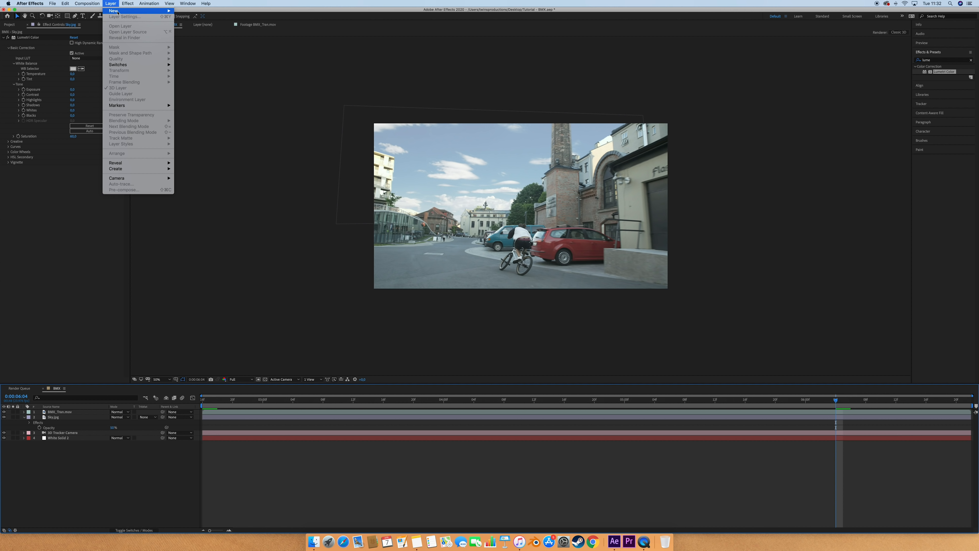
mouse_move(128, 11)
click(197, 47)
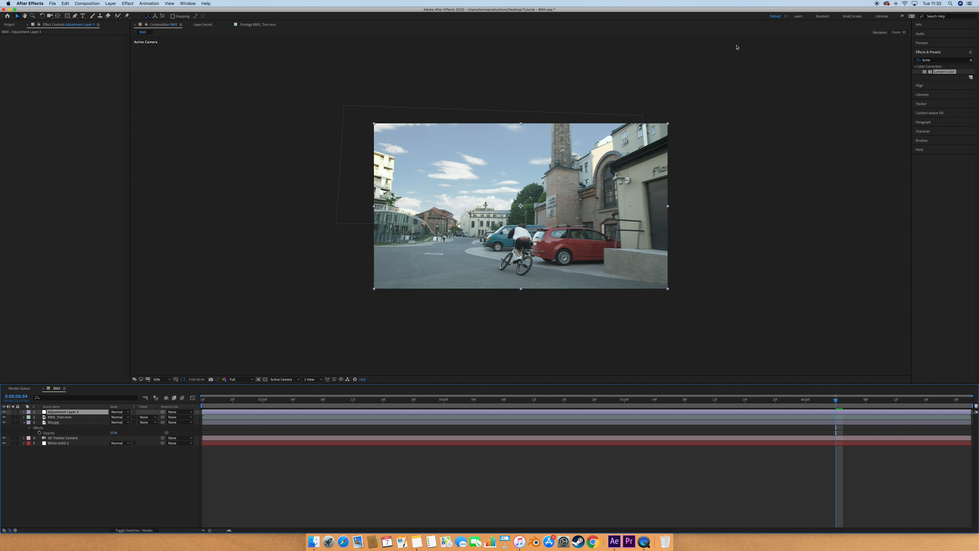
Apply the Curves effect to the adjustment layer and shape the RGB curve into an S for more contrast
click(937, 60)
text(curv)
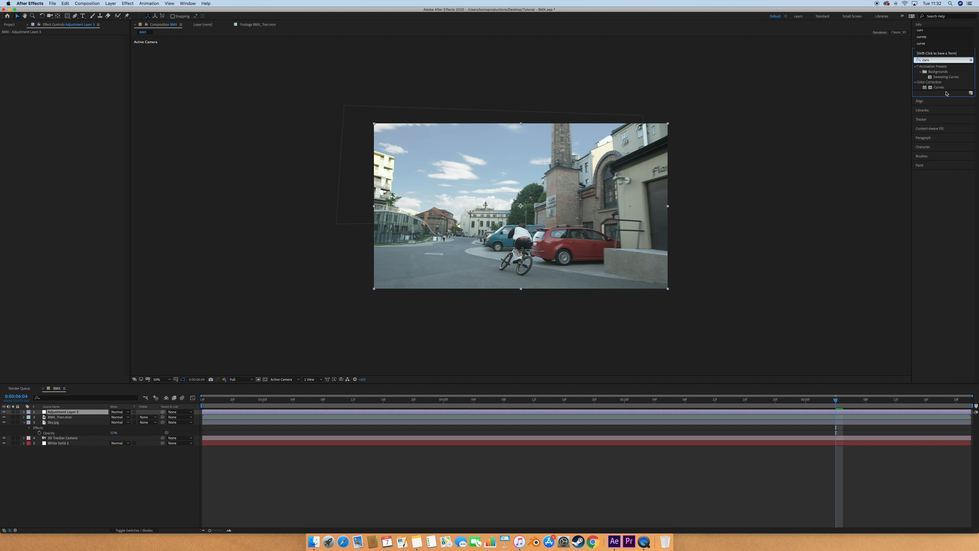
double_click(939, 87)
drag(34, 119, 59, 93)
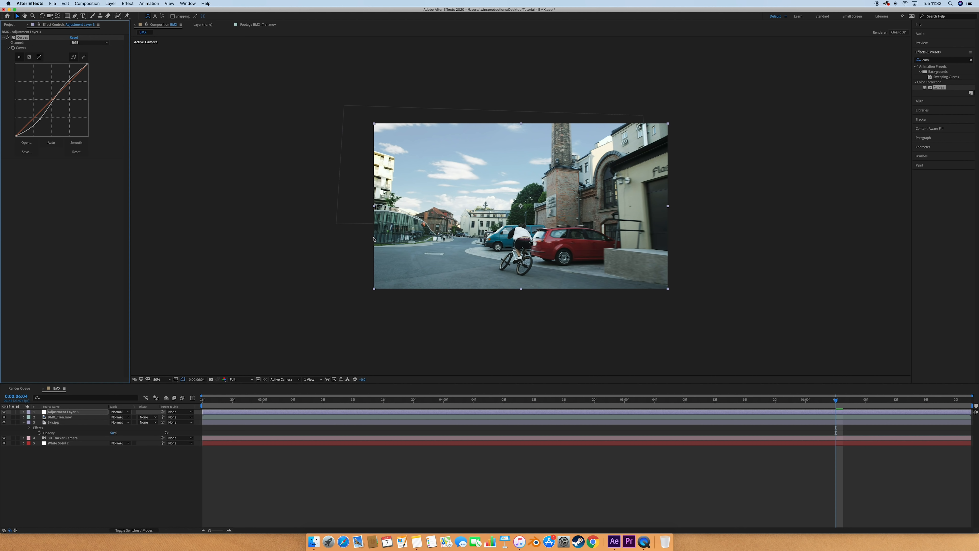
Compare the shot with Curves off and on while fine-tuning the shadow point of the S-curve
click(8, 38)
click(8, 38)
click(8, 38)
click(7, 38)
drag(39, 118, 39, 120)
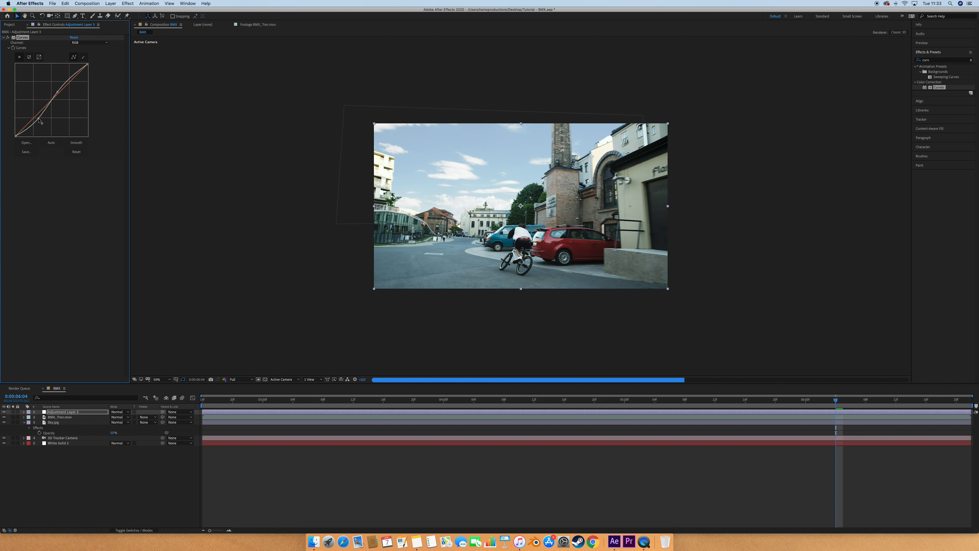
click(8, 38)
click(7, 38)
click(7, 38)
click(8, 38)
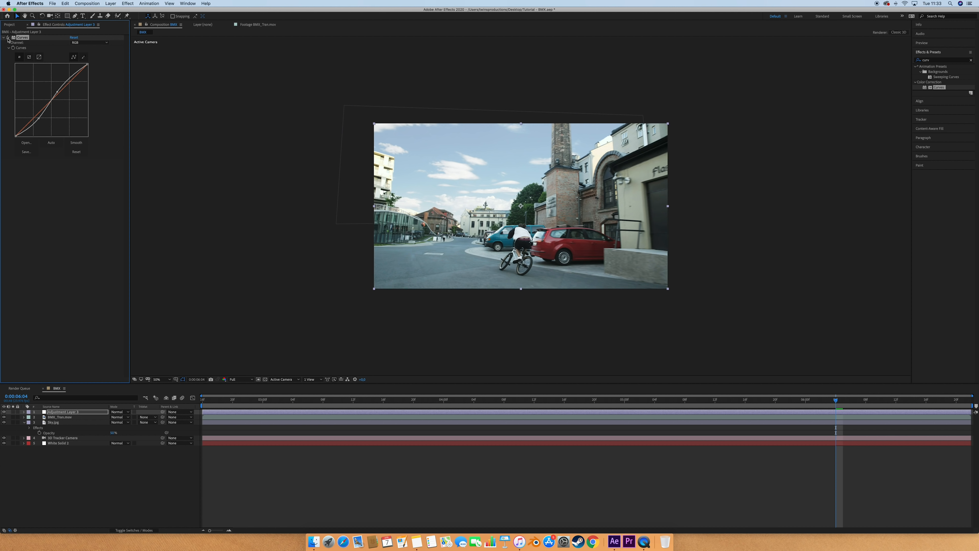
Apply the Selective Color effect below Curves on the adjustment layer and adjust the cyan amount of the yellows
click(930, 60)
text(sele)
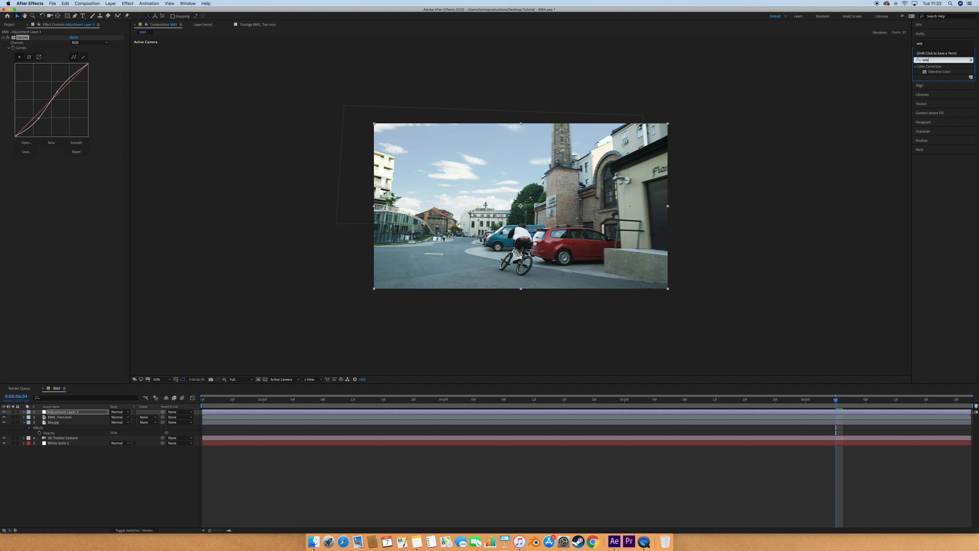
drag(935, 73, 79, 246)
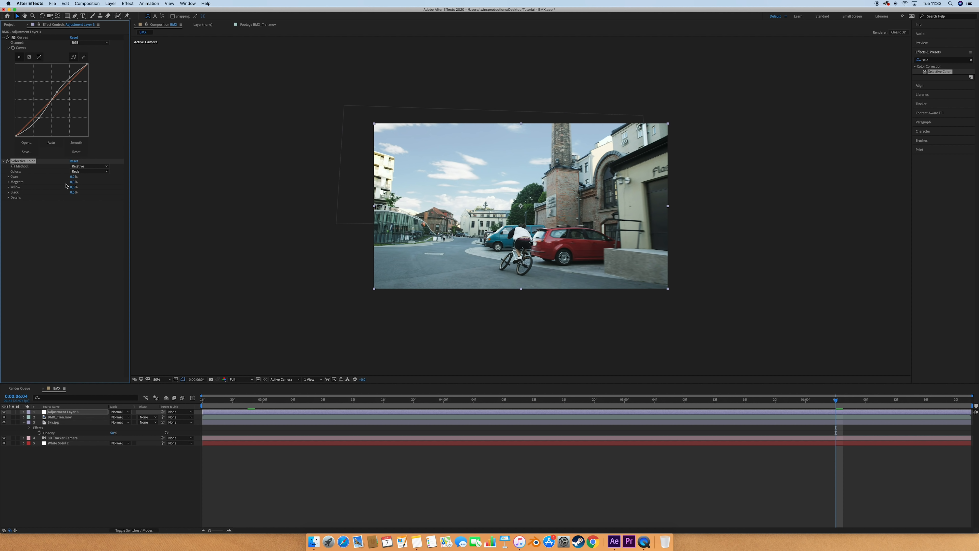
click(89, 171)
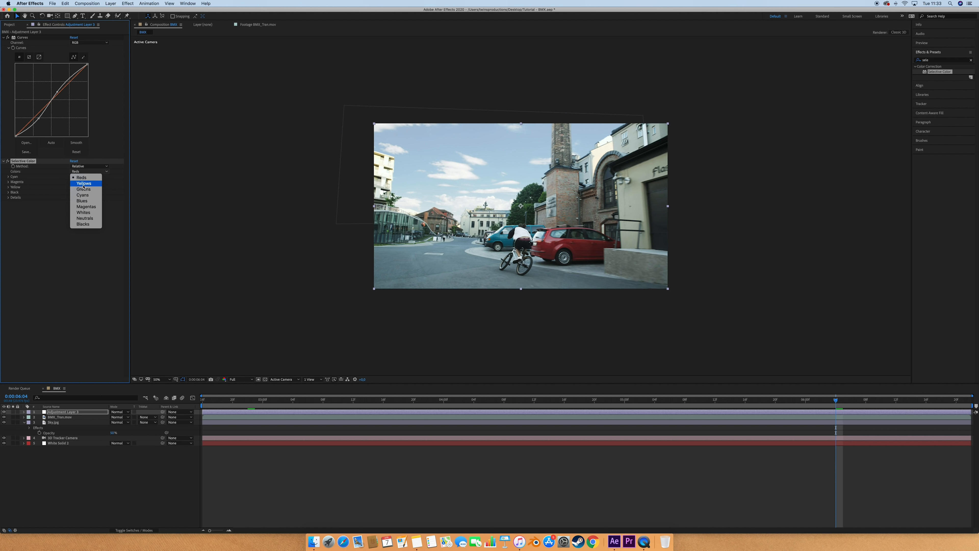
click(84, 184)
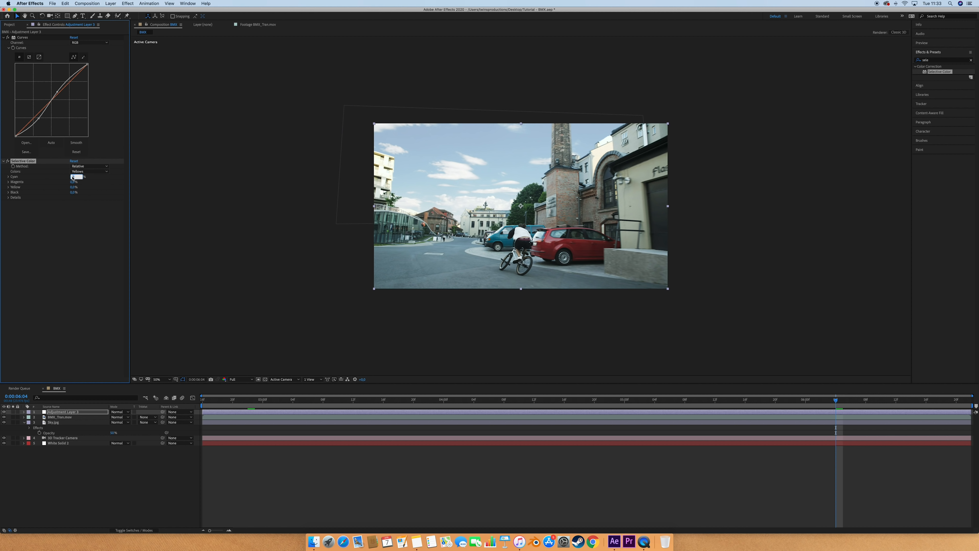
key(Return)
Set the black amount of the greens to -100% in Selective Color
click(89, 171)
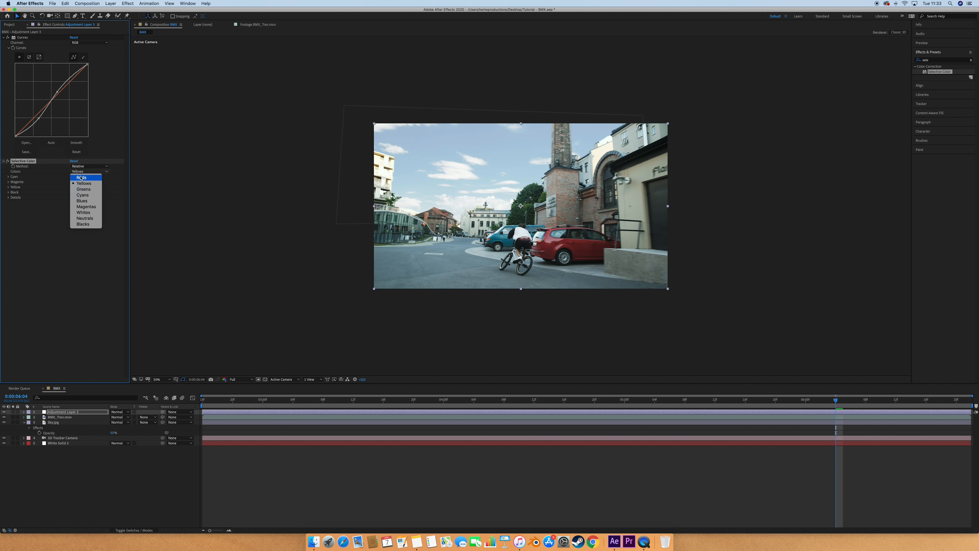
click(85, 188)
scroll(424, 212, up, 1)
click(73, 192)
text(-100)
key(Return)
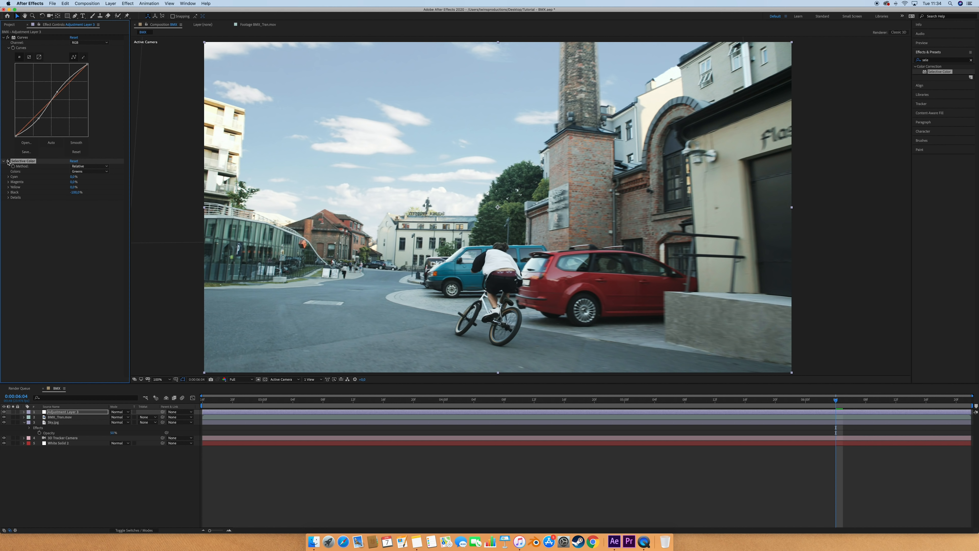
Set the cyan amount of the cyans to 100%, raise their magenta, and adjust the amounts for the blues in Selective Color
click(88, 171)
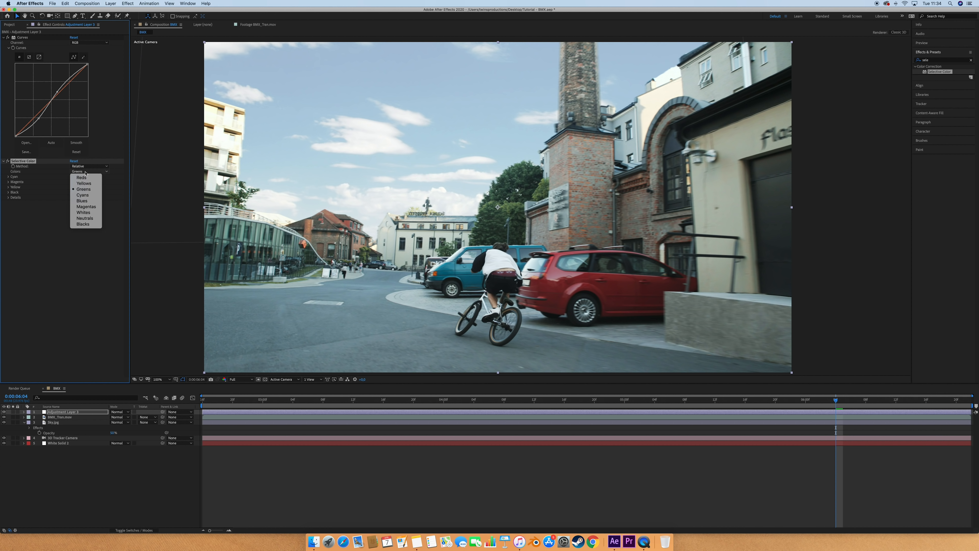
click(88, 195)
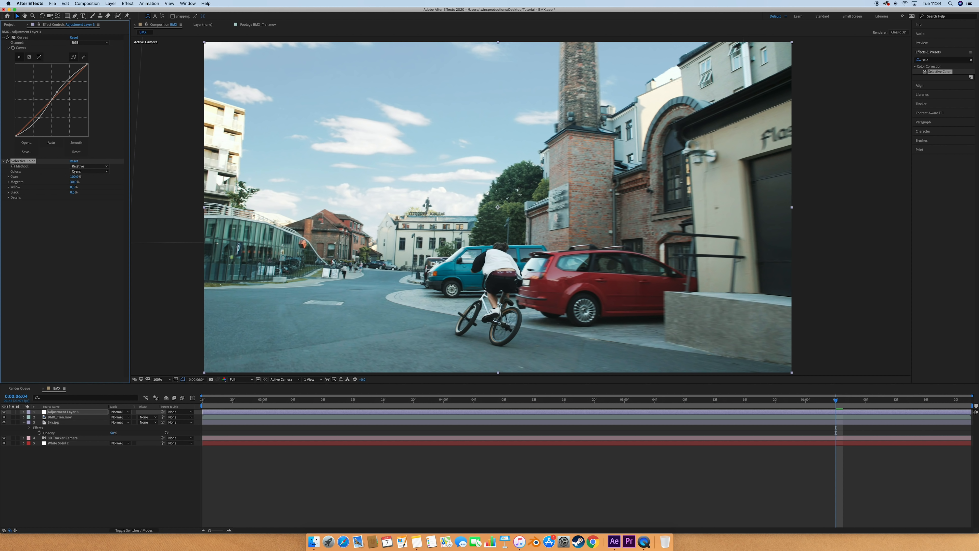
click(89, 171)
click(82, 200)
drag(76, 175, 75, 187)
key(Return)
Lower the cyan amount of the whites in Selective Color and adjust their black amount
click(88, 171)
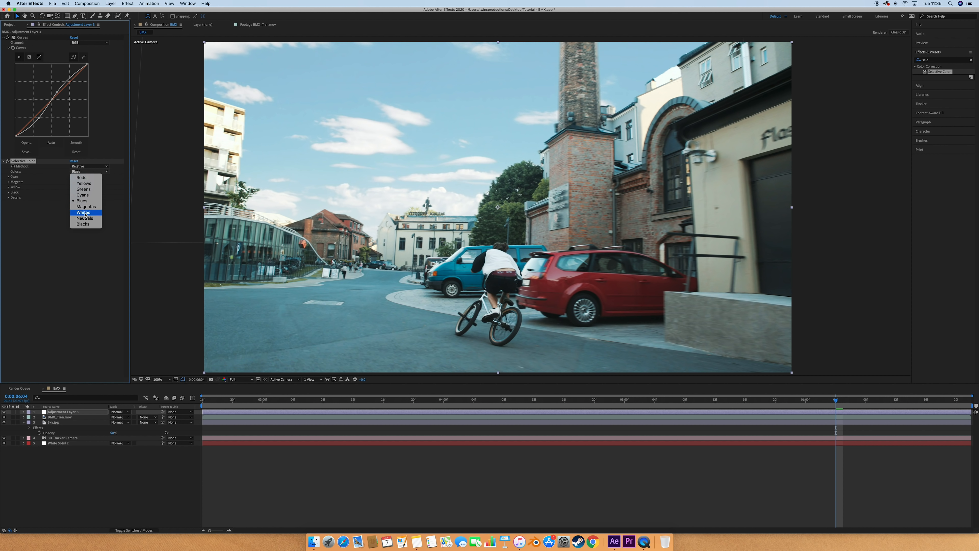
click(84, 212)
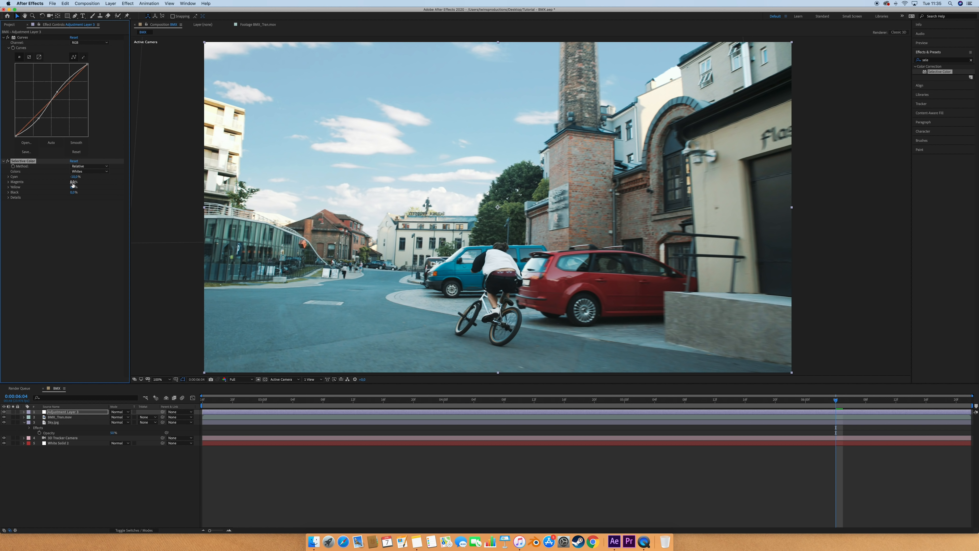
click(73, 192)
key(Return)
Set the cyan amount of the neutrals to -10% in Selective Color
click(81, 171)
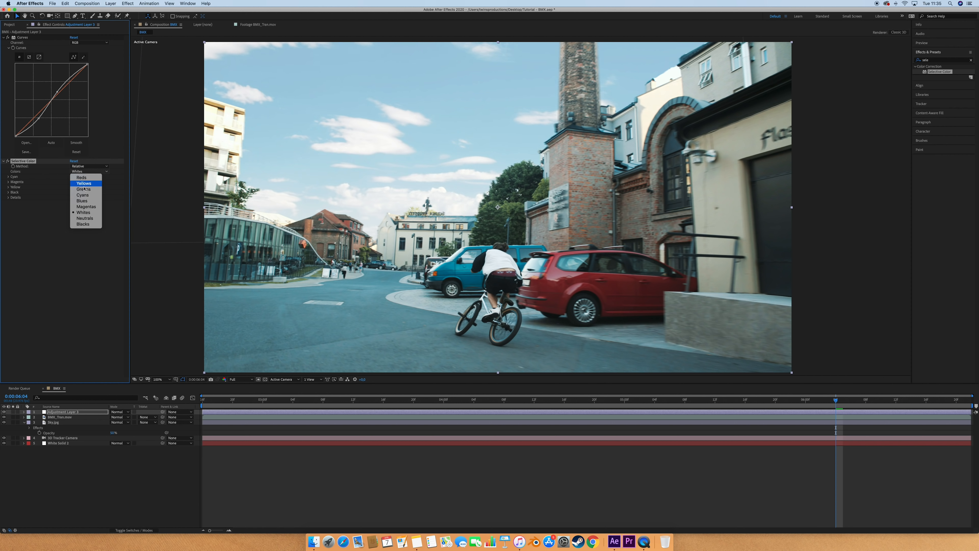
click(81, 217)
click(73, 177)
text(-10)
key(Return)
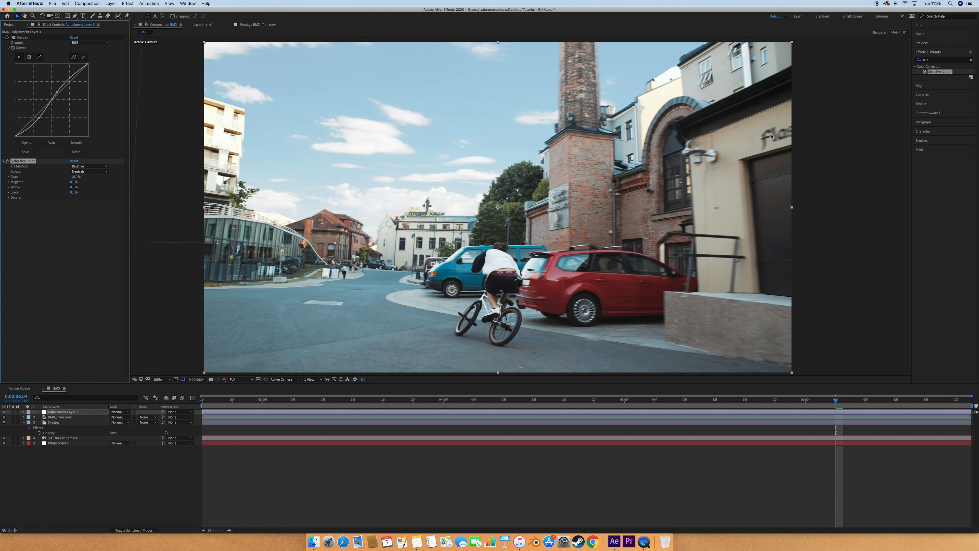
Apply the Lumetri Color effect below Selective Color on the adjustment layer and set its Basic Correction temperature to 10
click(942, 59)
text(lume)
drag(943, 73, 80, 226)
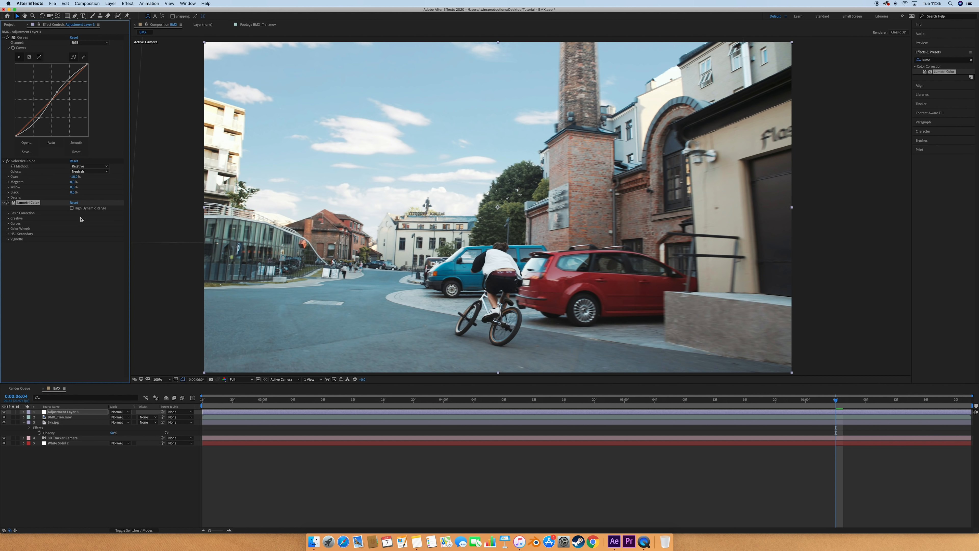
click(8, 212)
click(73, 239)
text(10)
key(Return)
Set the Lumetri Color saturation to 120 and the contrast to 30
click(74, 301)
text(120)
key(Return)
drag(72, 259, 91, 260)
click(74, 261)
text(30)
key(Return)
scroll(448, 246, down, 1)
Play back the graded composition from its beginning to check the colours
click(343, 502)
key(Home)
key(space)
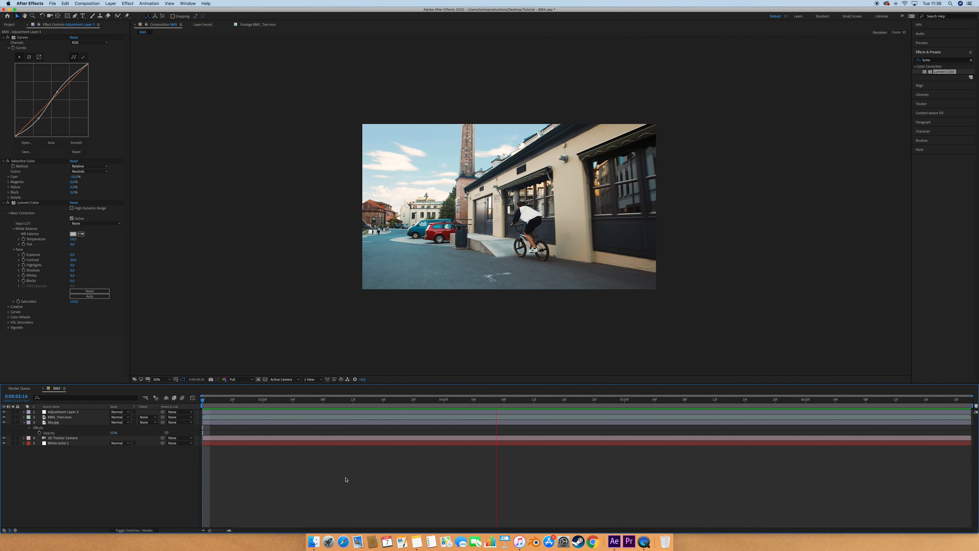
key(space)
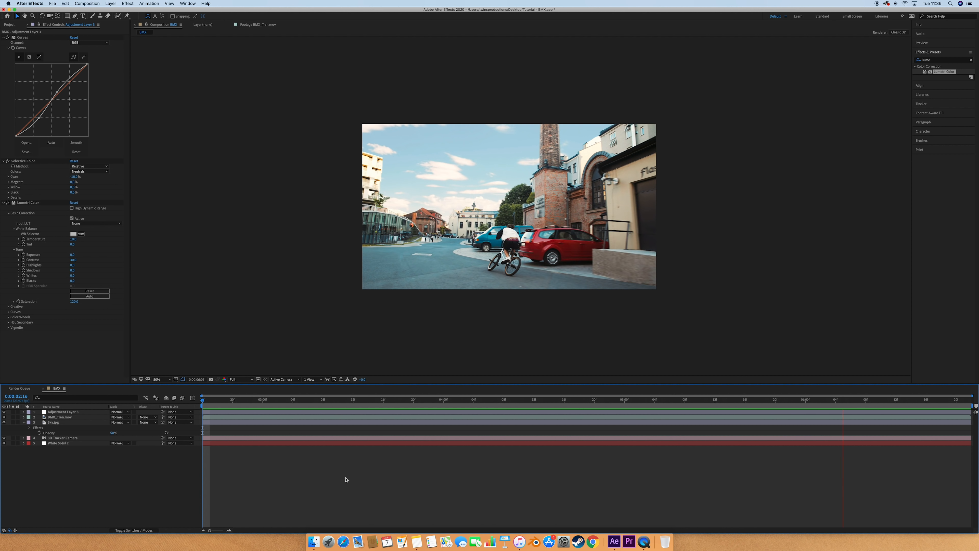
Compare the shot with the adjustment layer hidden and shown at the frame where the rider passes the parked cars
click(62, 411)
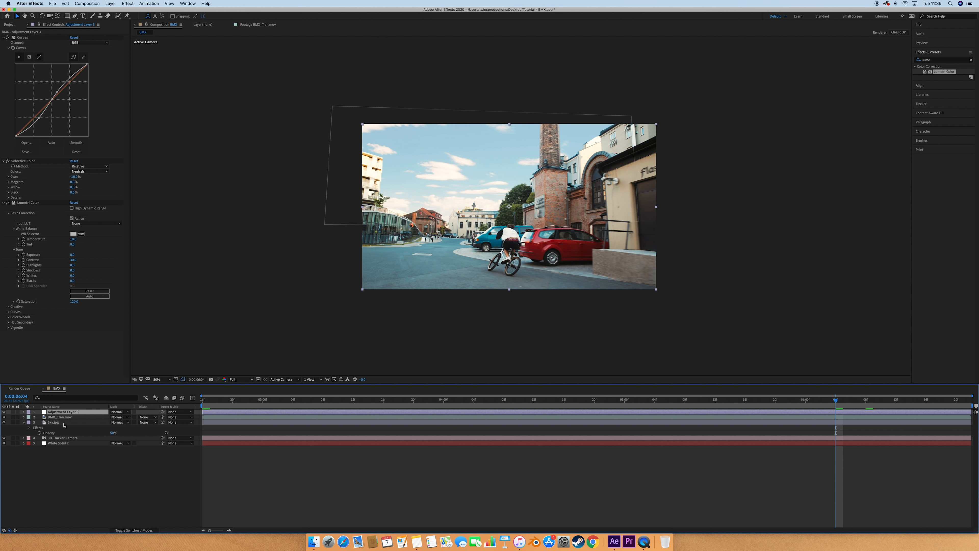
click(4, 412)
click(4, 411)
click(5, 412)
click(5, 412)
click(4, 412)
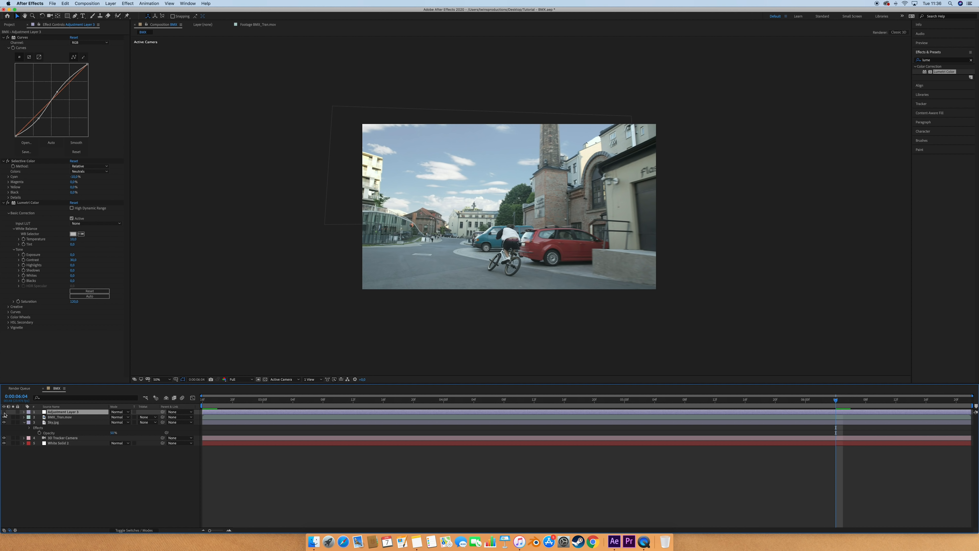
click(4, 411)
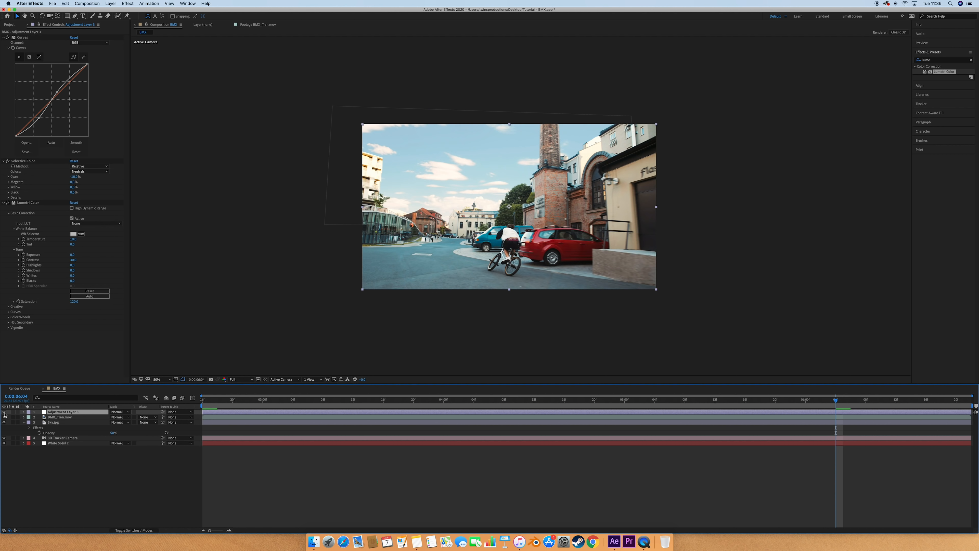
Pre-compose all the layers into a new composition named BMX CLIP, moving all attributes into it
click(416, 460)
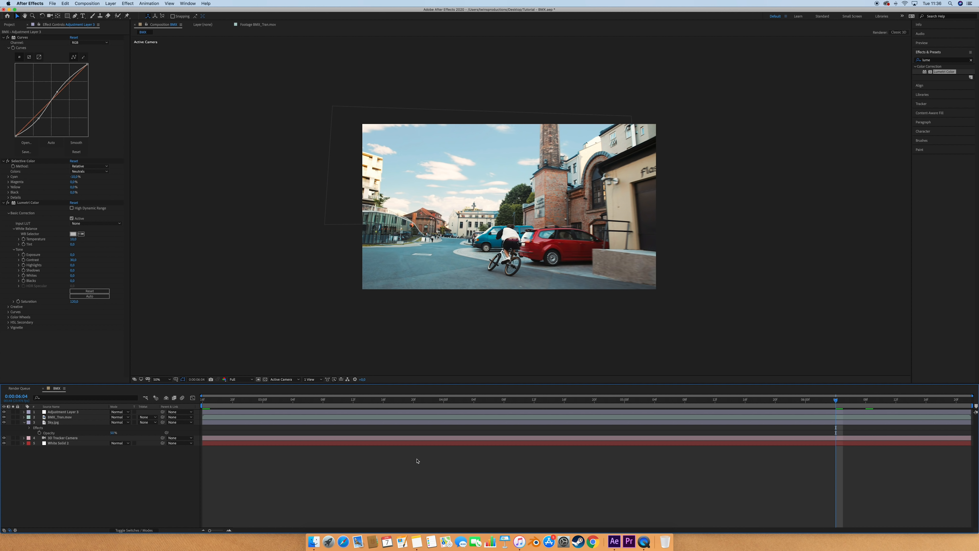
key(super+a)
right_click(419, 459)
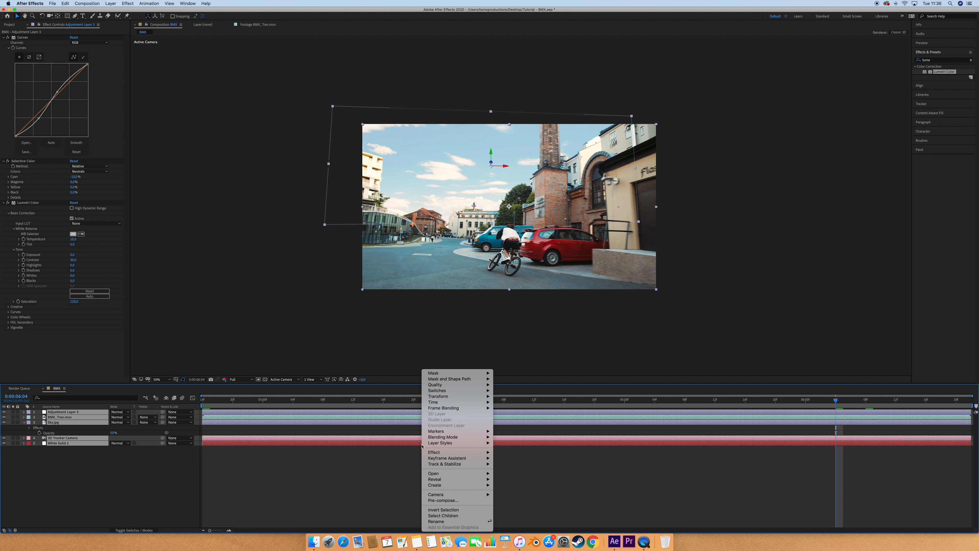
click(441, 500)
text(BMX CLIP)
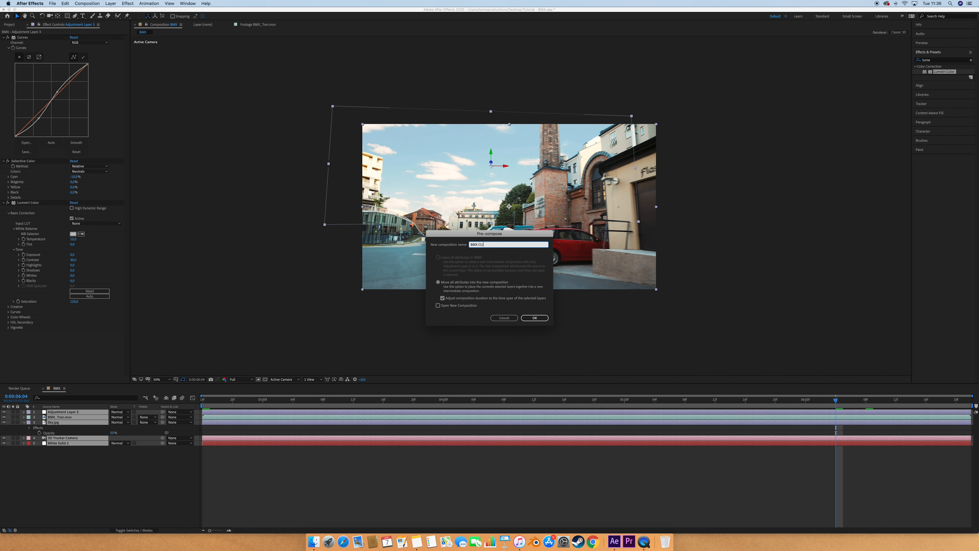
key(Return)
Apply the Shift Channels effect to the BMX CLIP layer and set the green and blue channel sources to Full Off
click(931, 60)
text(shift)
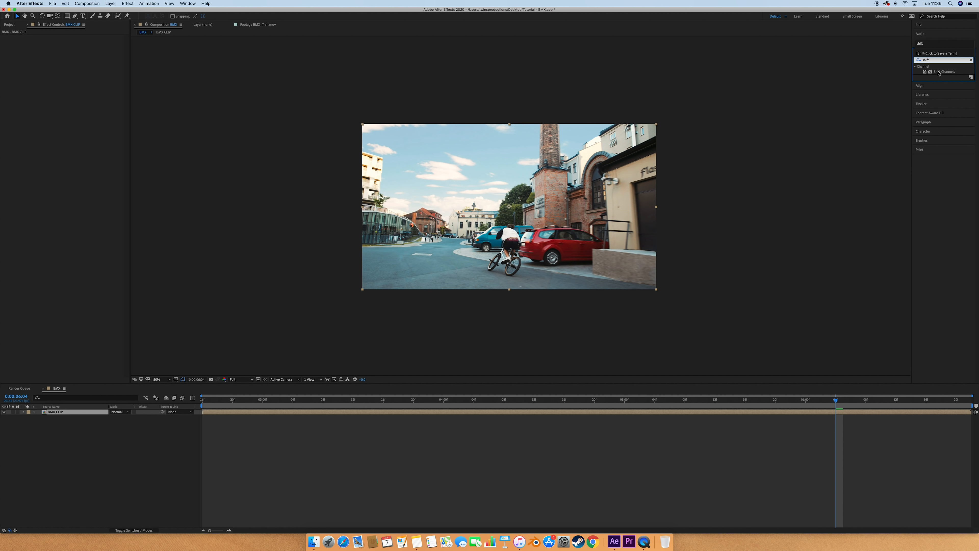
double_click(938, 72)
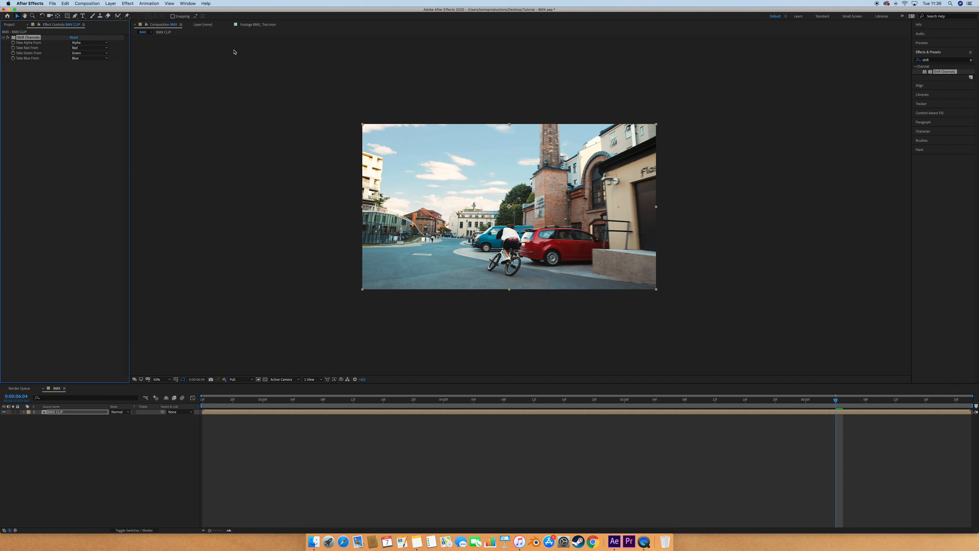
click(90, 53)
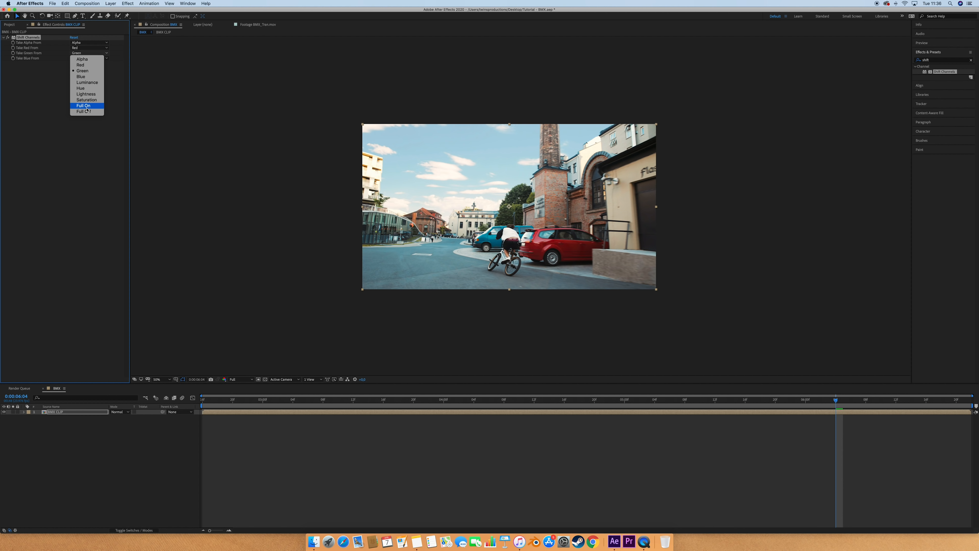
click(83, 111)
click(89, 57)
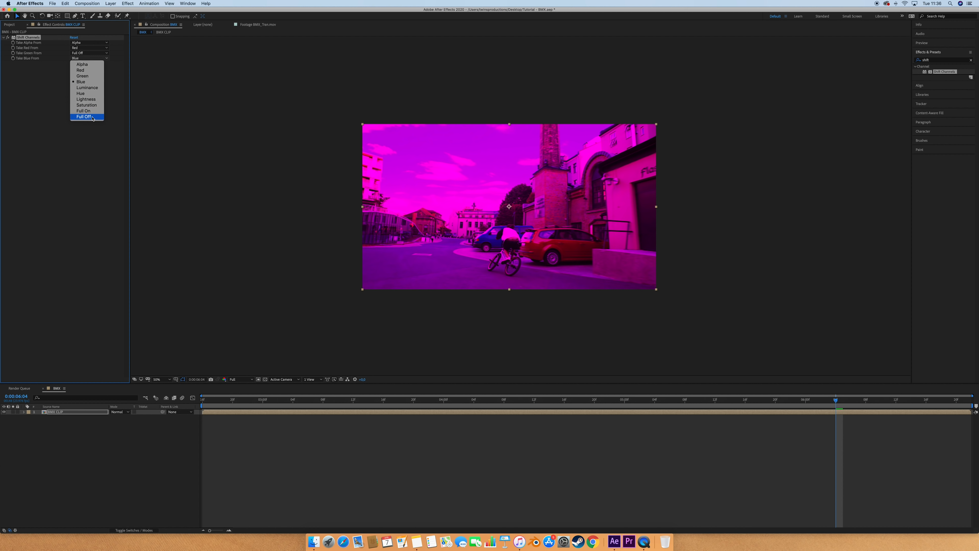
click(92, 117)
Duplicate the red-only BMX CLIP layer twice
click(482, 412)
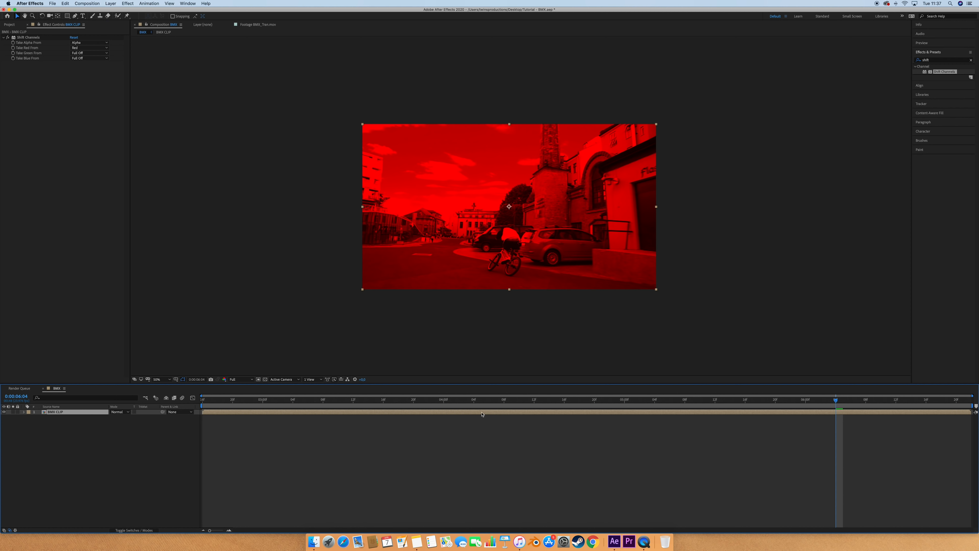
key(super+d)
key(super+d)
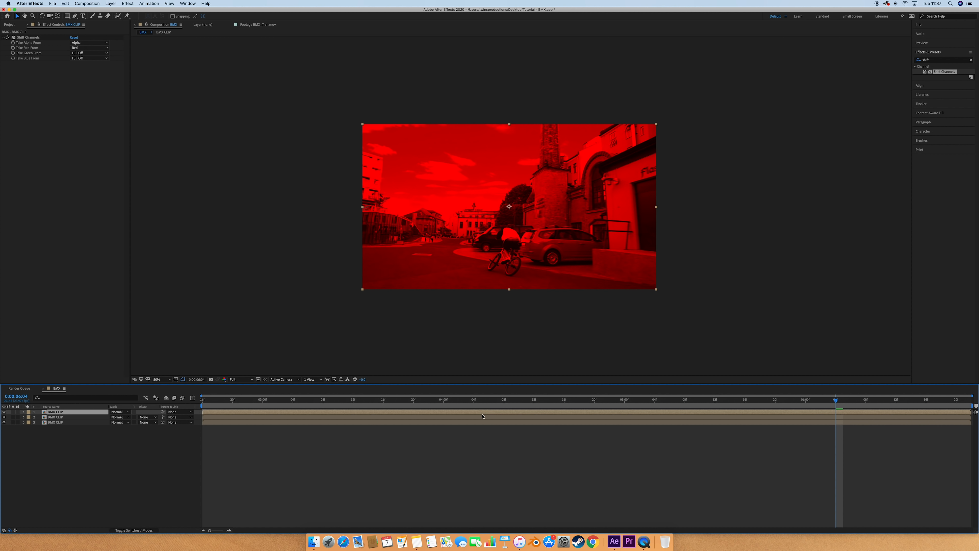
On the middle BMX CLIP layer, set Shift Channels to take red from Full Off and blue from Blue
click(474, 416)
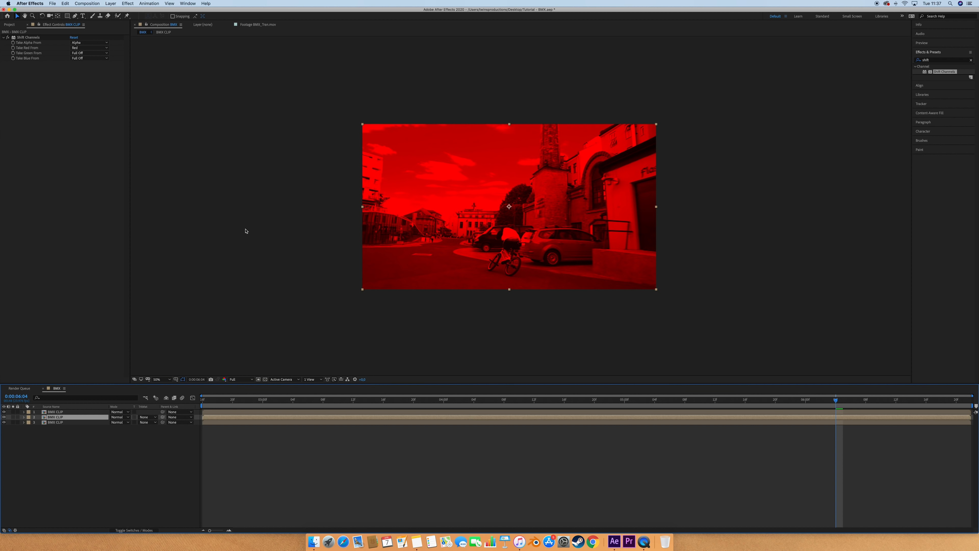
click(89, 48)
click(88, 108)
click(86, 58)
click(86, 79)
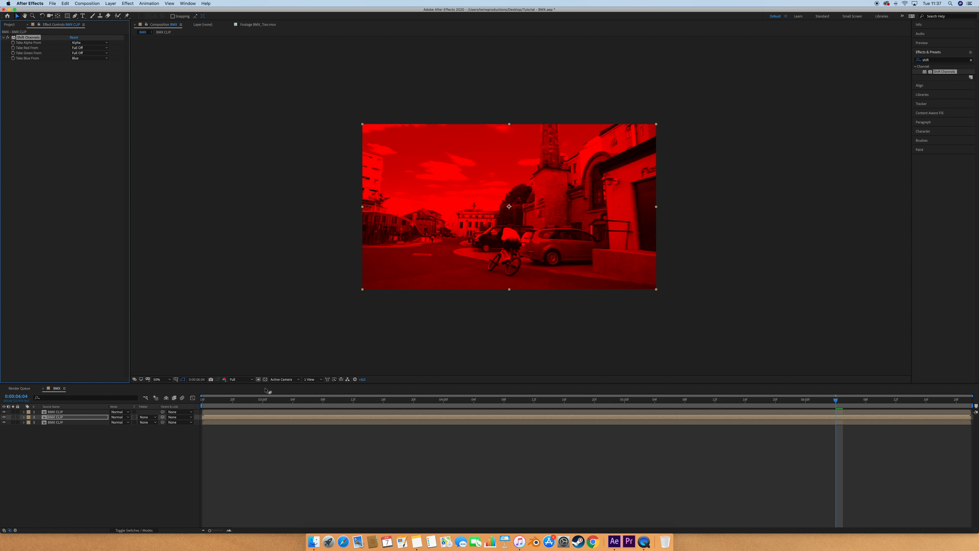
On the bottom BMX CLIP layer, set Shift Channels to take red from Full Off and green from Green, checking it by toggling the upper layers' visibility
click(259, 423)
click(89, 47)
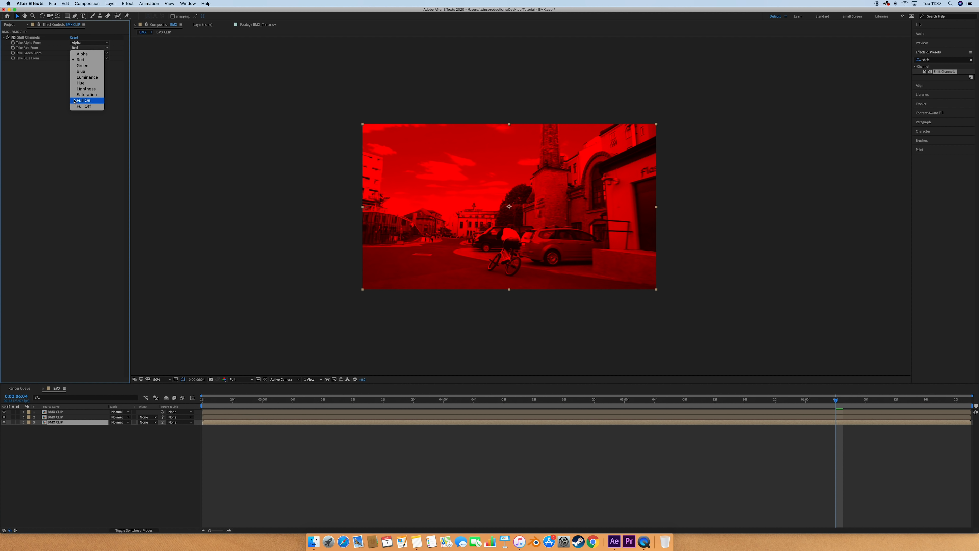
click(84, 106)
click(89, 58)
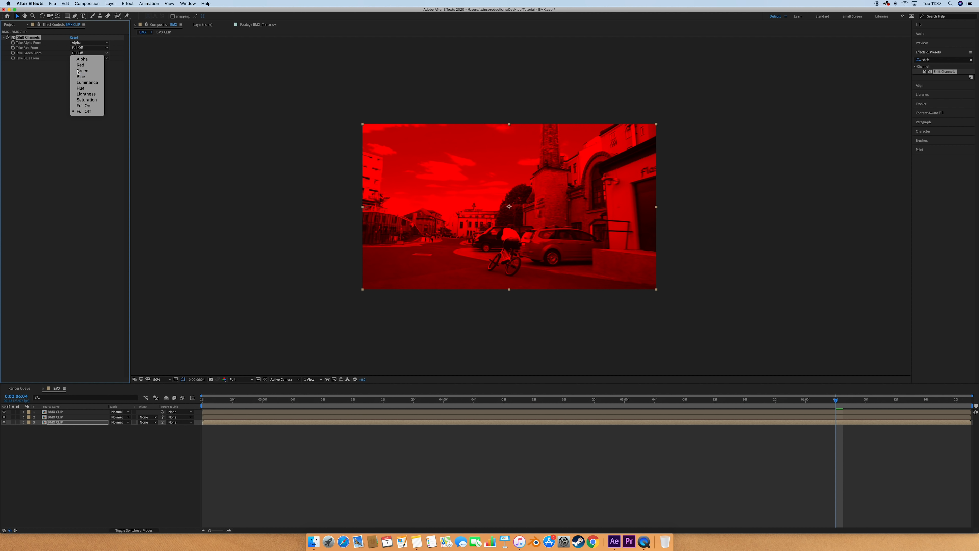
click(85, 111)
click(4, 411)
click(4, 416)
drag(3, 411, 4, 416)
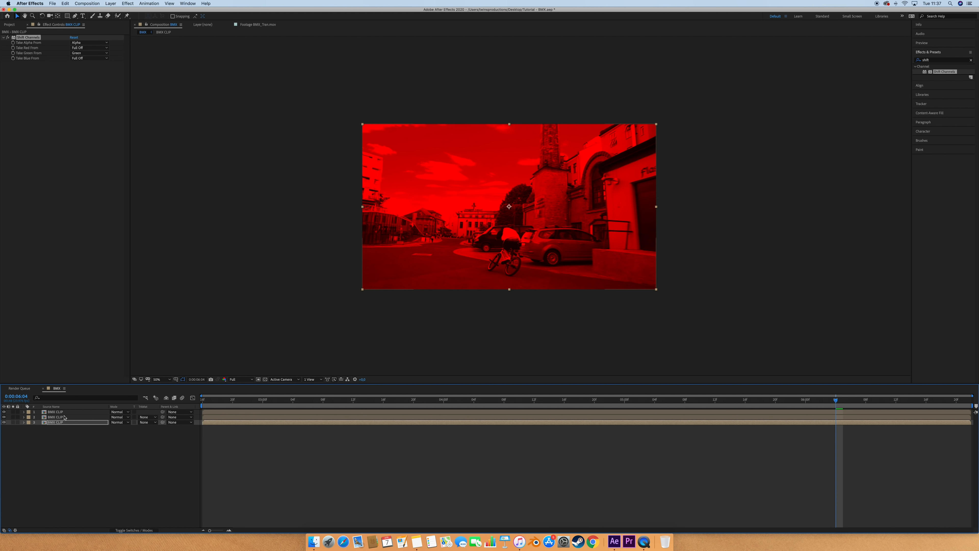
Set the blending mode of the top two BMX CLIP layers to Screen
click(63, 412)
shift+click(66, 416)
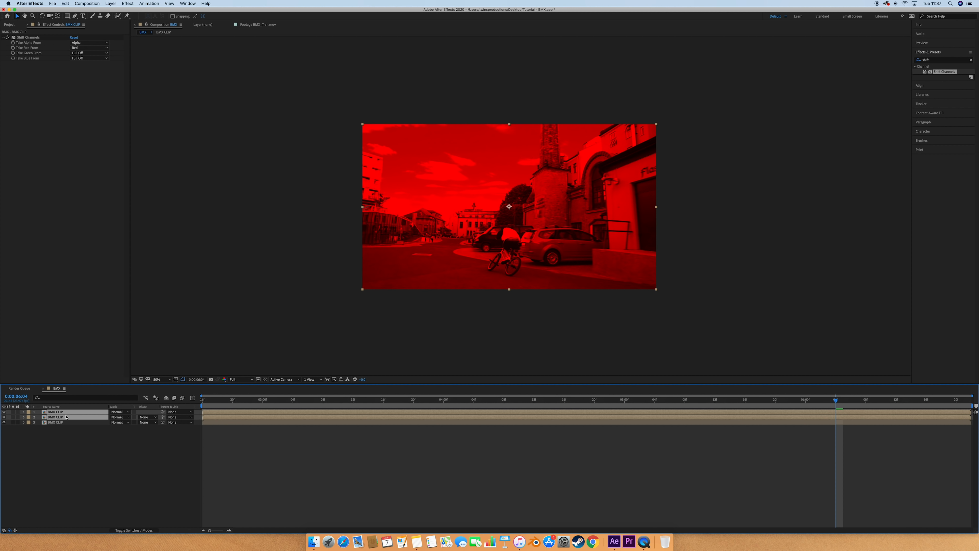
click(113, 413)
click(127, 359)
Select the top BMX CLIP layer and examine the colour edges around the rider and vehicles in the recombined image up close
click(252, 422)
click(286, 412)
scroll(515, 230, up, 2)
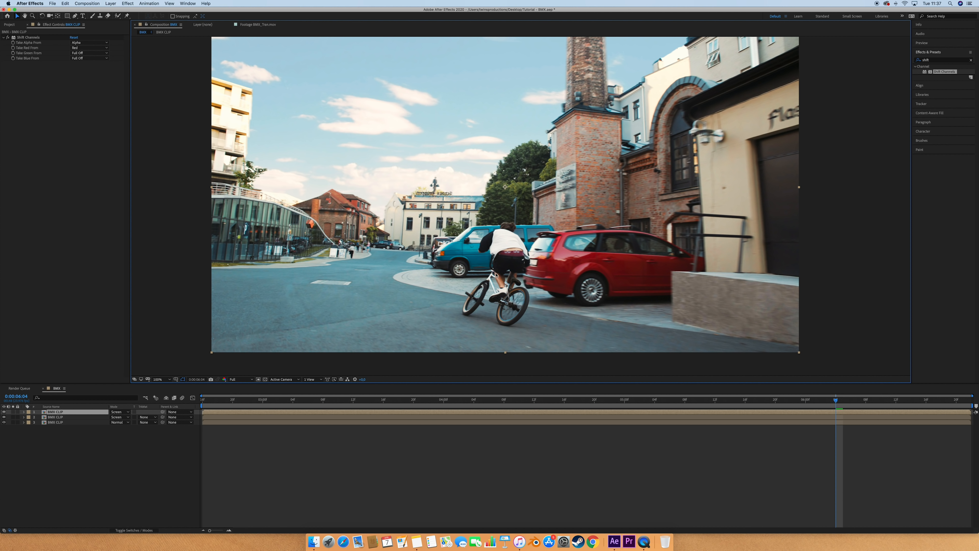
scroll(482, 262, up, 4)
scroll(501, 196, up, 1)
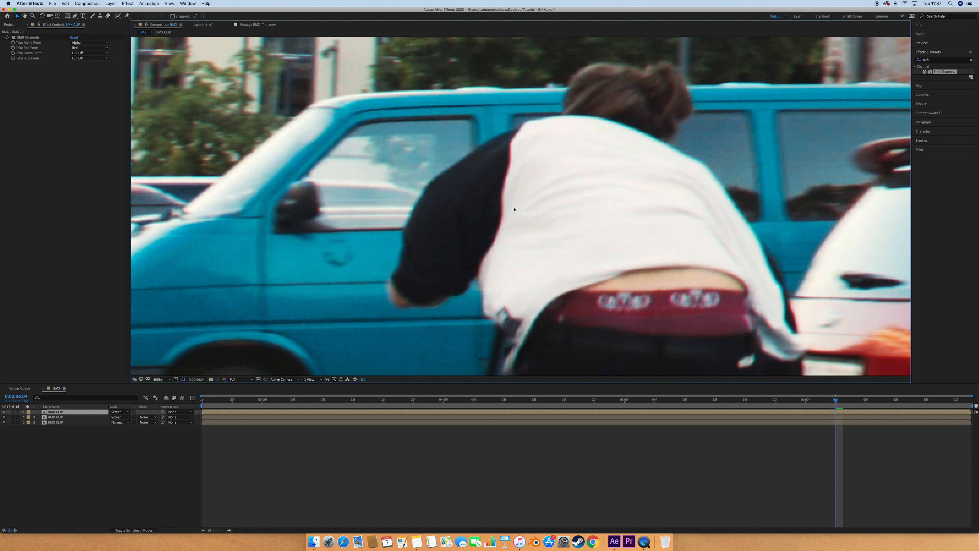
scroll(514, 209, down, 3)
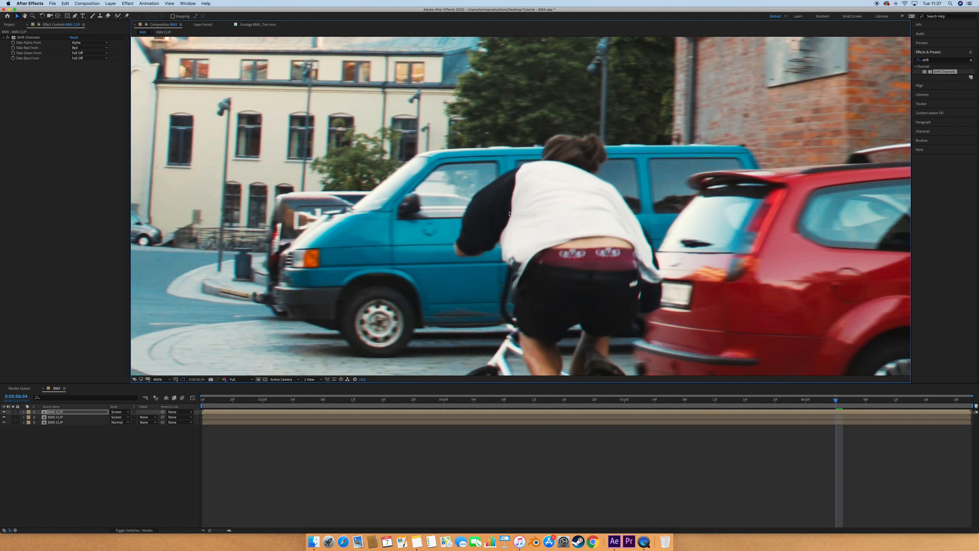
scroll(520, 186, up, 1)
scroll(520, 185, up, 2)
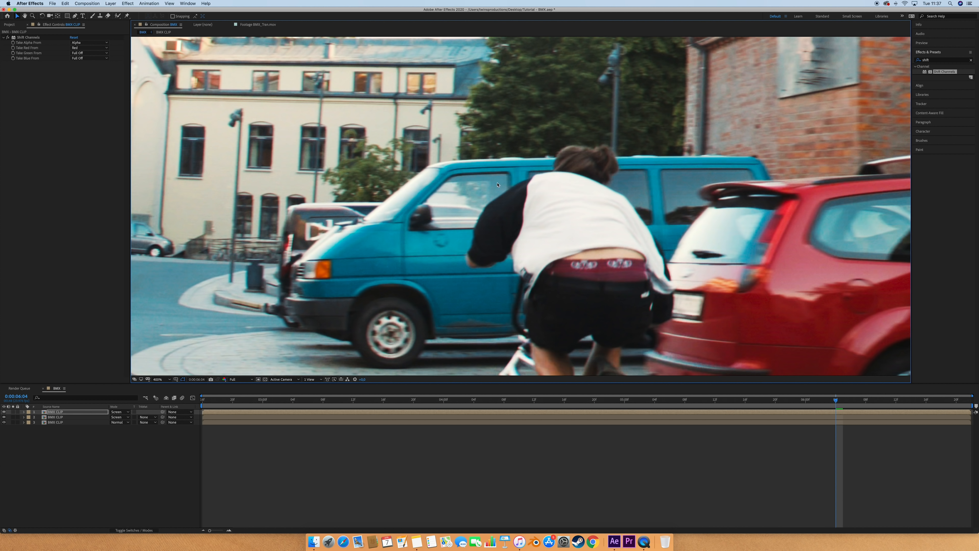
scroll(466, 136, down, 3)
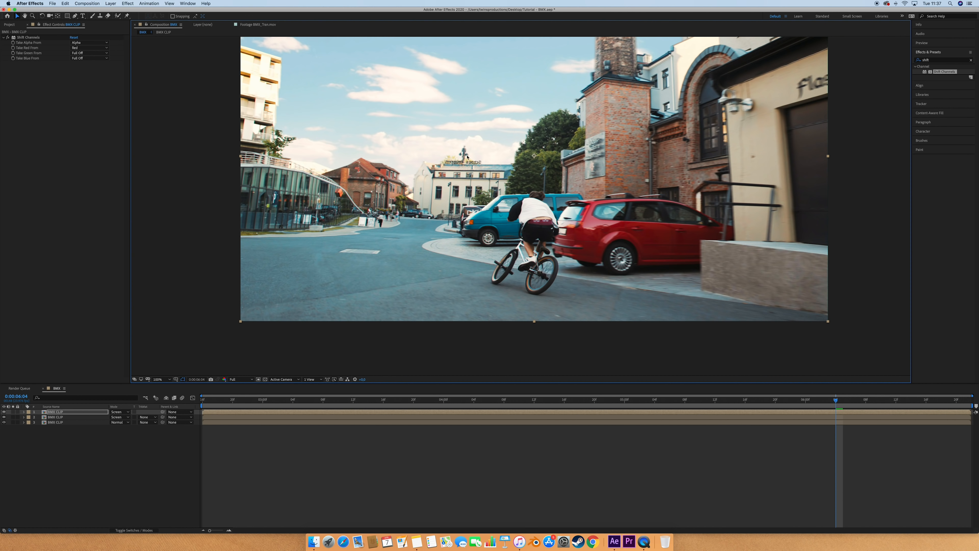